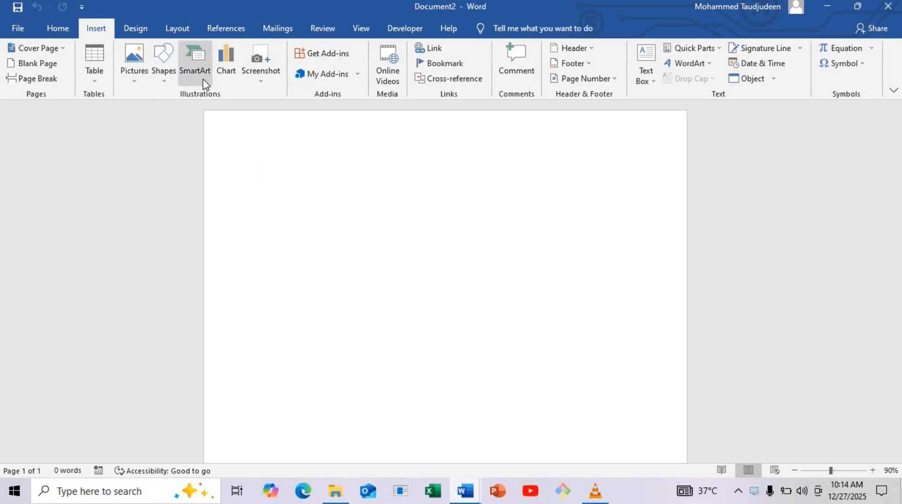
# - Draw an oval about 0.87" high and 1.07" wide near the page's bottom-left corner
pyautogui.click(163, 63)
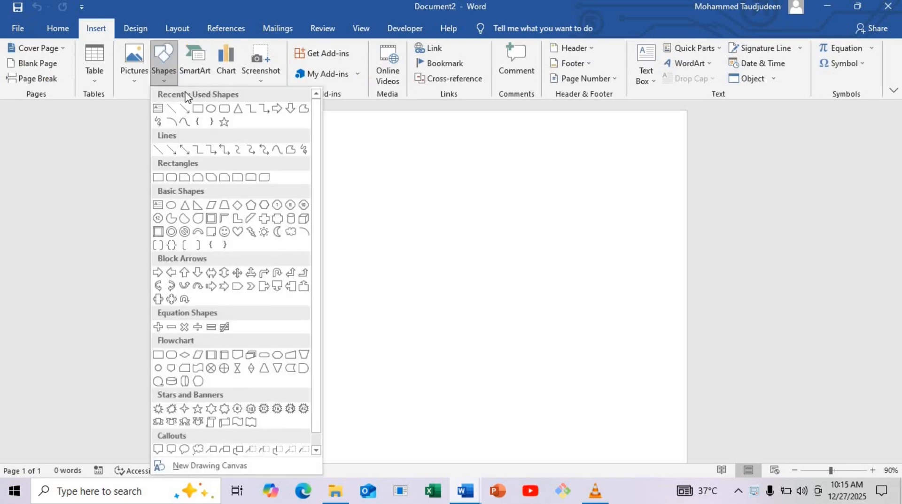
pyautogui.click(210, 108)
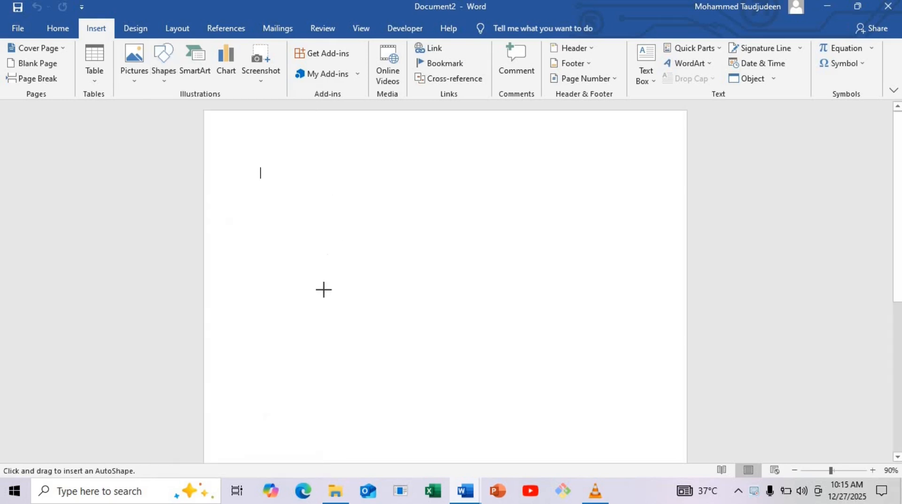
pyautogui.scroll(-5, 315, 292)
pyautogui.moveTo(241, 376)
pyautogui.mouseDown()
pyautogui.moveTo(271, 415)
pyautogui.moveTo(303, 427)
pyautogui.mouseUp()
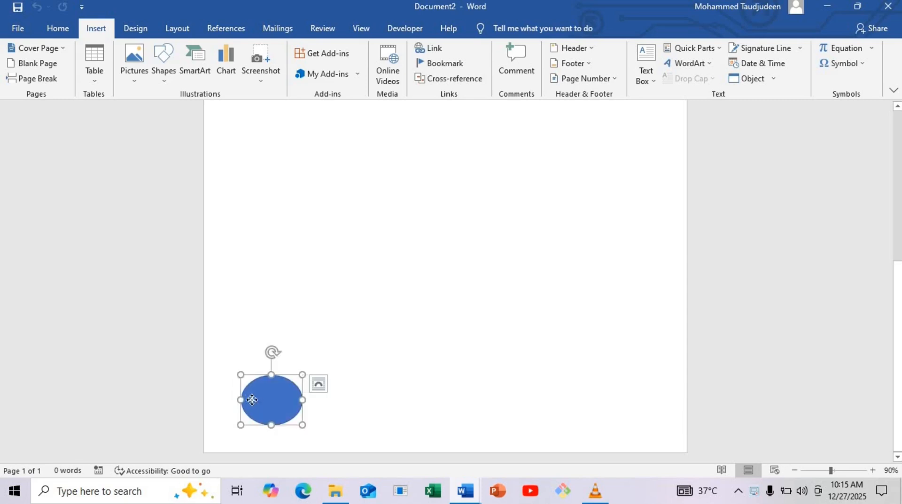
pyautogui.moveTo(263, 397)
pyautogui.mouseDown()
pyautogui.moveTo(256, 413)
pyautogui.moveTo(231, 425)
pyautogui.moveTo(261, 364)
pyautogui.mouseUp()
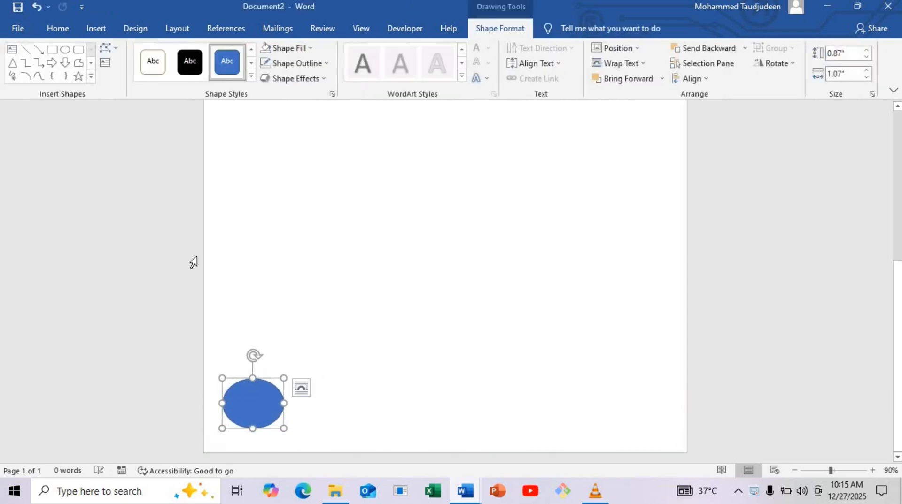
# - Remove the oval's outline and fill it with the dark gold theme color
pyautogui.click(326, 64)
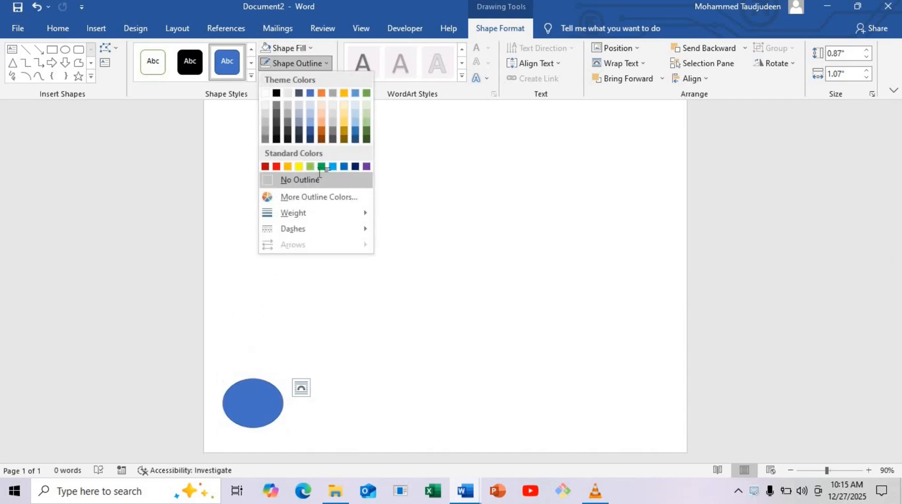
pyautogui.click(292, 180)
pyautogui.click(309, 48)
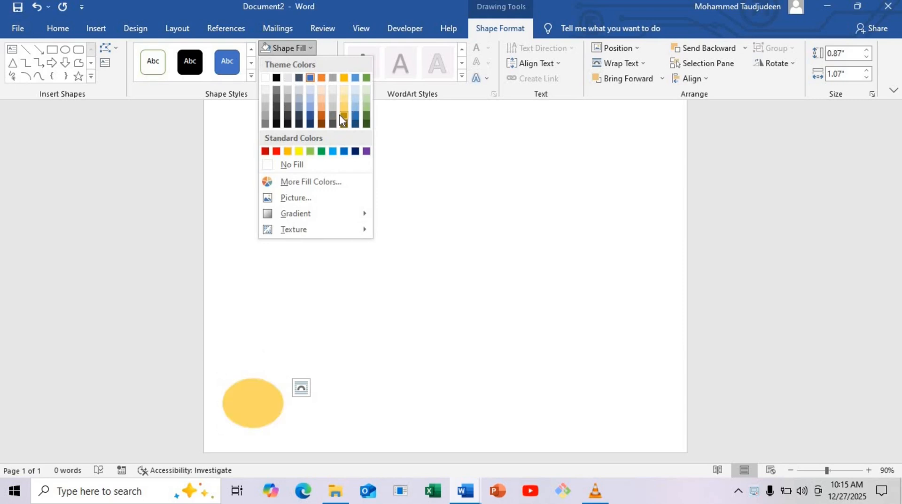
pyautogui.click(341, 115)
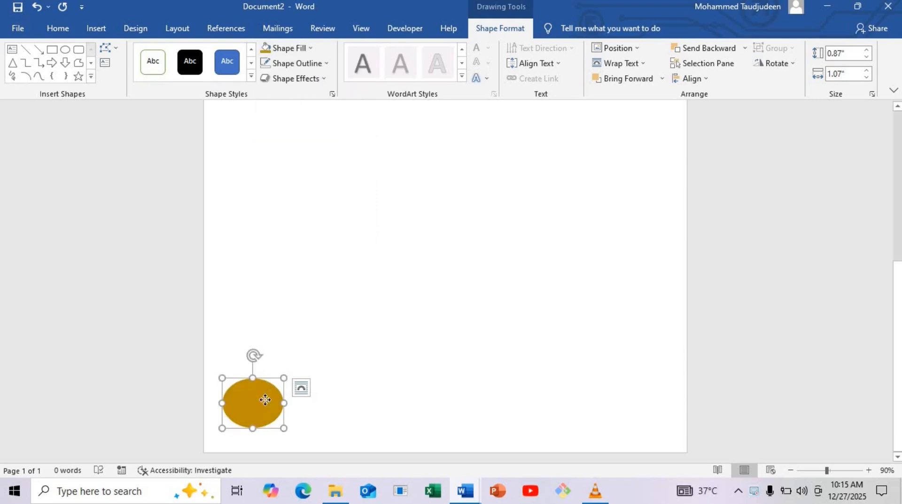
# - Move the gold oval into the page's bottom-left corner, partly past the page edges, and enlarge it slightly
pyautogui.moveTo(264, 395); pyautogui.dragTo(246, 417)
pyautogui.moveTo(230, 450); pyautogui.dragTo(230, 455)
pyautogui.click(246, 403)
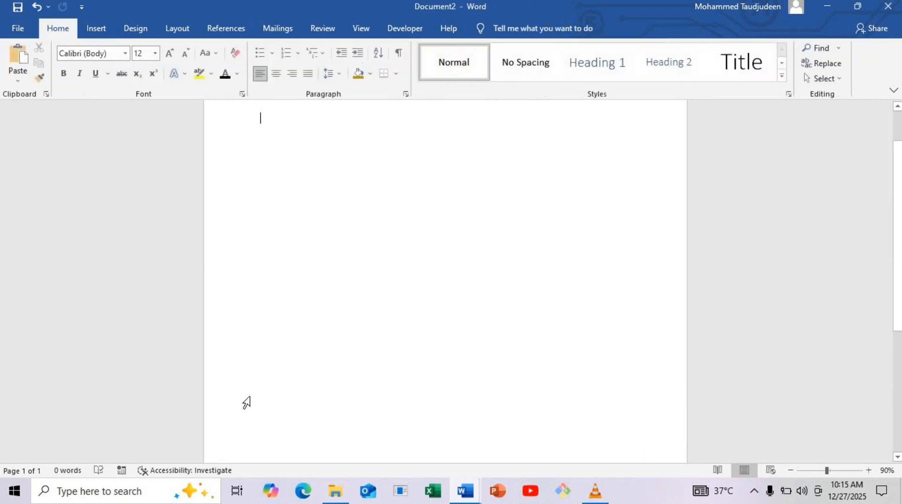
pyautogui.click(790, 470)
pyautogui.click(791, 471)
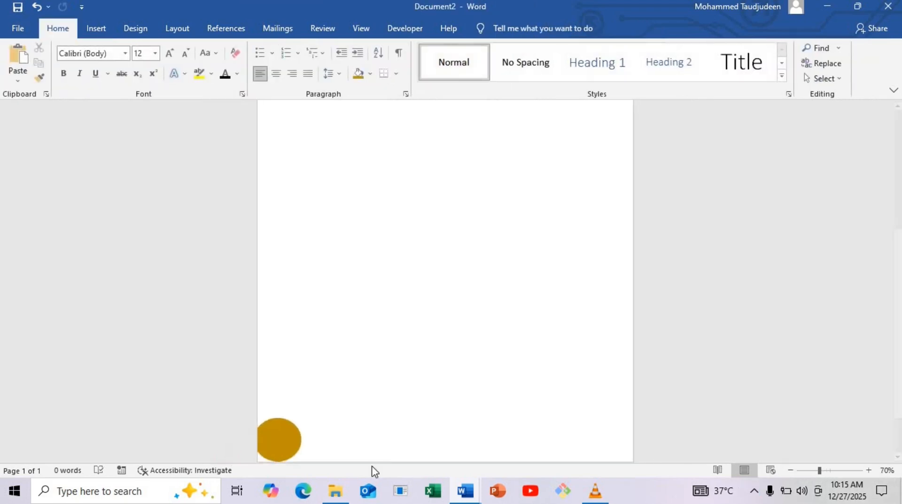
pyautogui.click(284, 432)
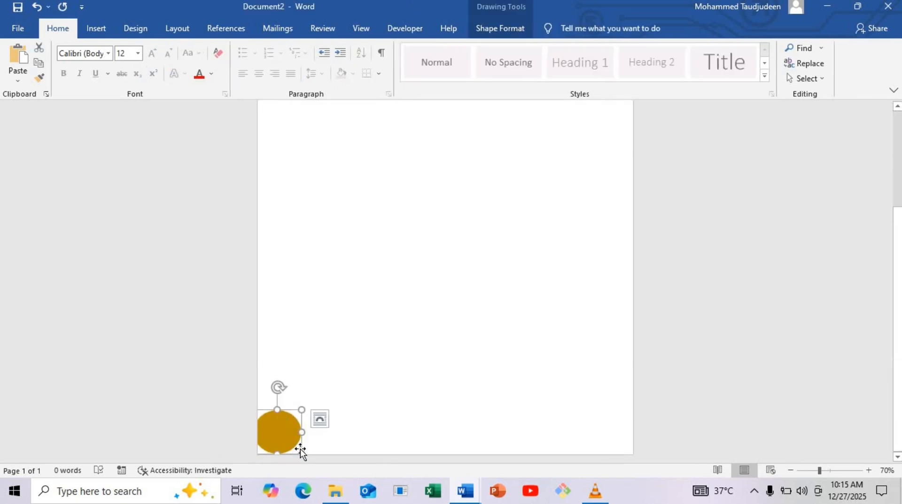
pyautogui.moveTo(303, 459); pyautogui.dragTo(304, 463)
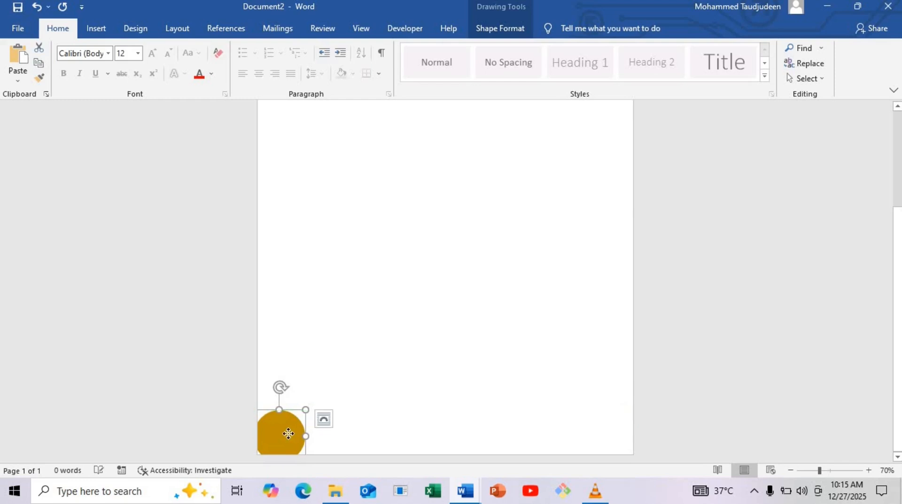
pyautogui.moveTo(288, 432); pyautogui.dragTo(279, 435)
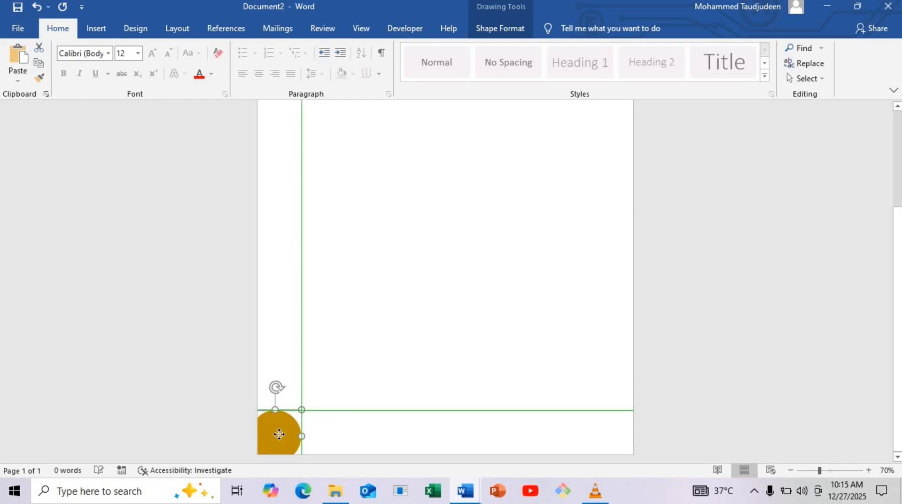
# - Duplicate the gold circle and fit the copy into the page's top-right corner, partly past the page edges
pyautogui.moveTo(279, 436); pyautogui.dragTo(603, 155)
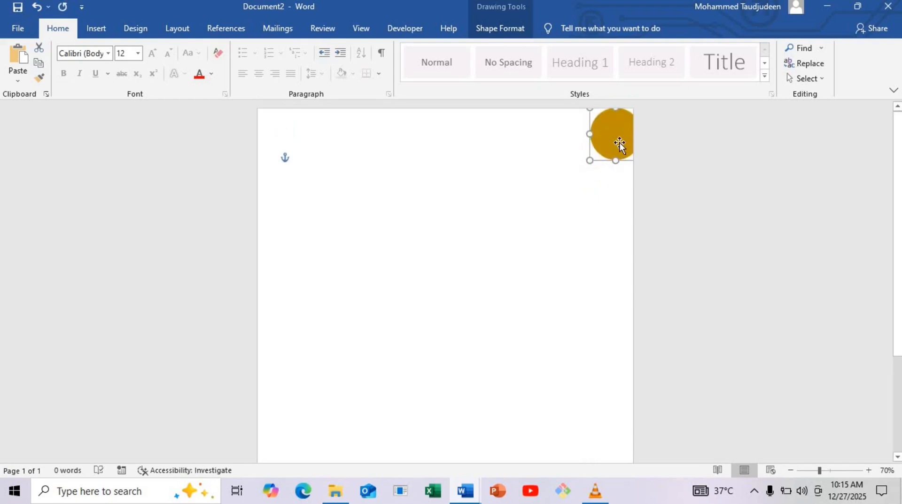
pyautogui.moveTo(619, 124)
pyautogui.mouseDown()
pyautogui.moveTo(615, 115)
pyautogui.moveTo(615, 137)
pyautogui.mouseUp()
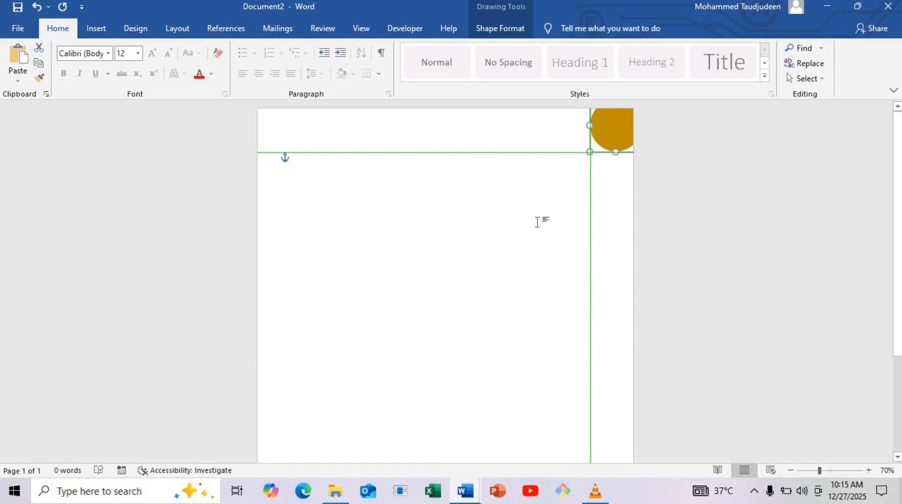
pyautogui.click(553, 269)
# - Draw a vertical line about 9.69" long beside the page's left edge, running down to the bottom-left circle
pyautogui.click(790, 471)
pyautogui.click(791, 471)
pyautogui.click(790, 471)
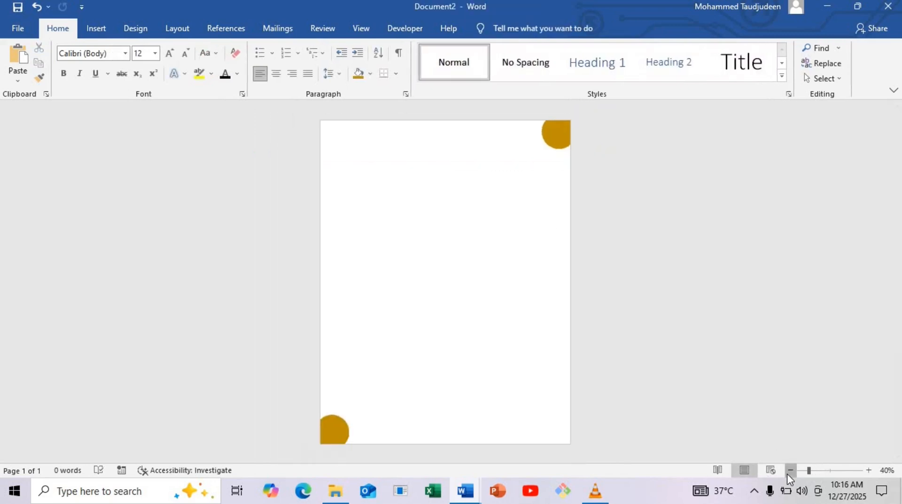
pyautogui.moveTo(861, 470); pyautogui.dragTo(816, 471)
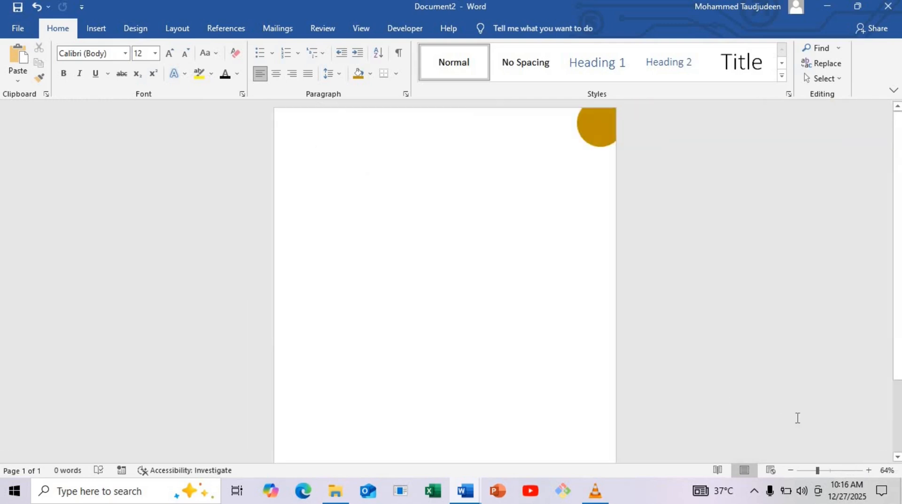
pyautogui.click(867, 470)
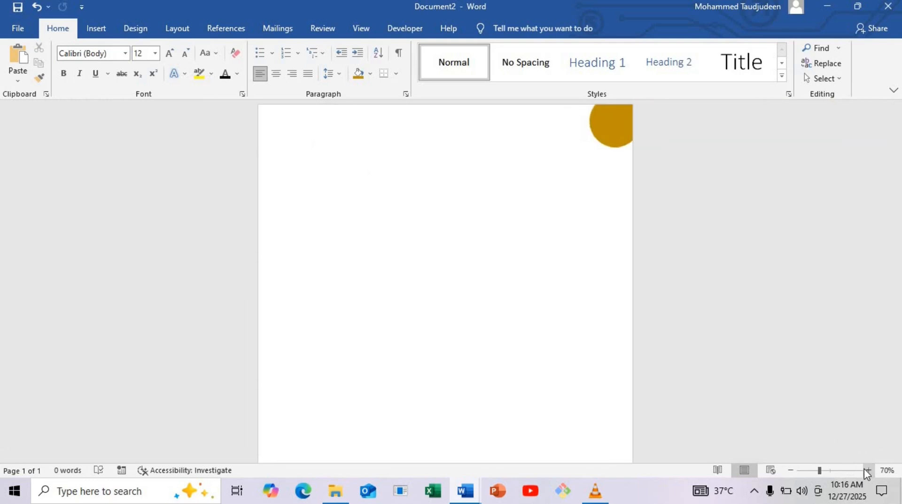
pyautogui.click(790, 471)
pyautogui.click(790, 471)
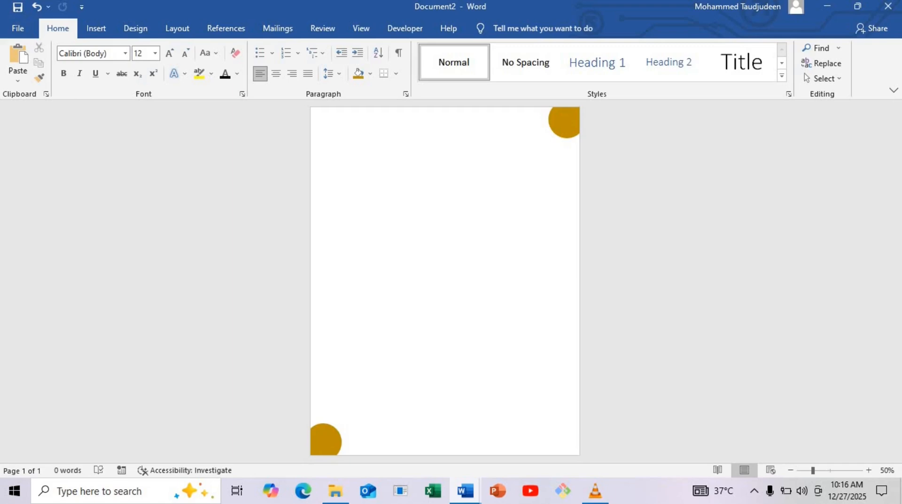
pyautogui.click(91, 25)
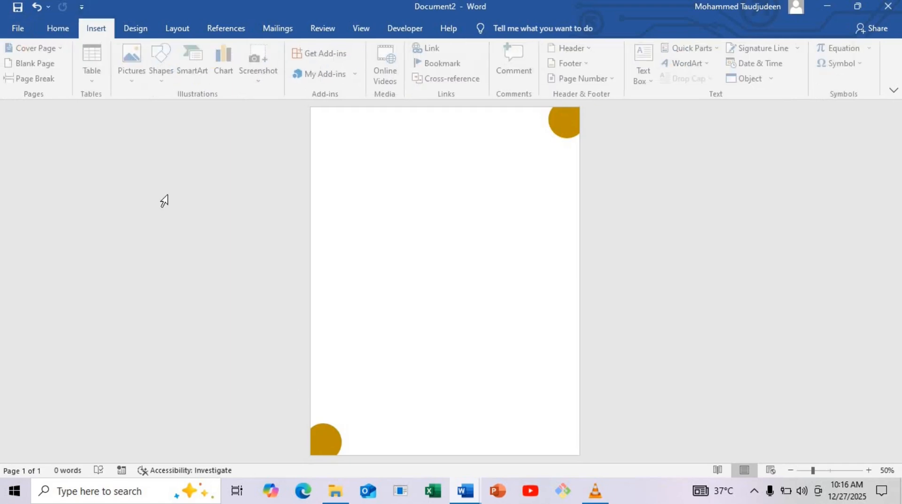
pyautogui.click(162, 70)
pyautogui.click(171, 109)
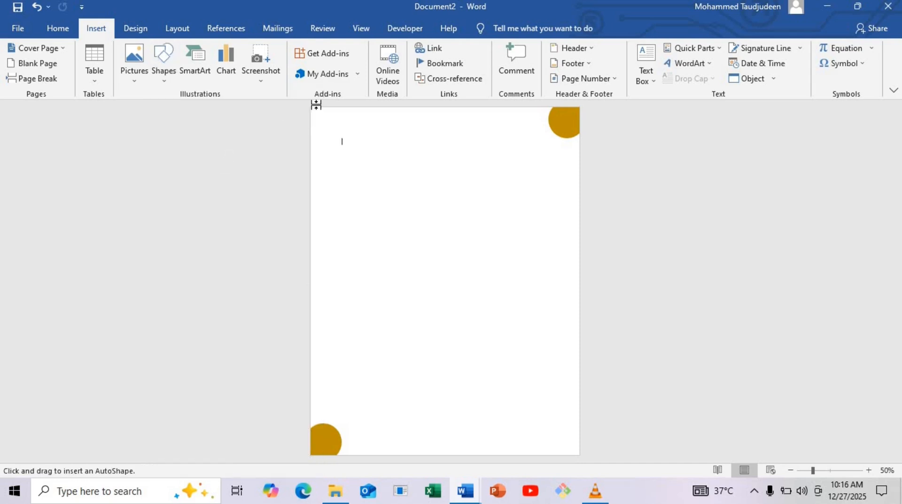
pyautogui.moveTo(327, 120); pyautogui.dragTo(327, 427)
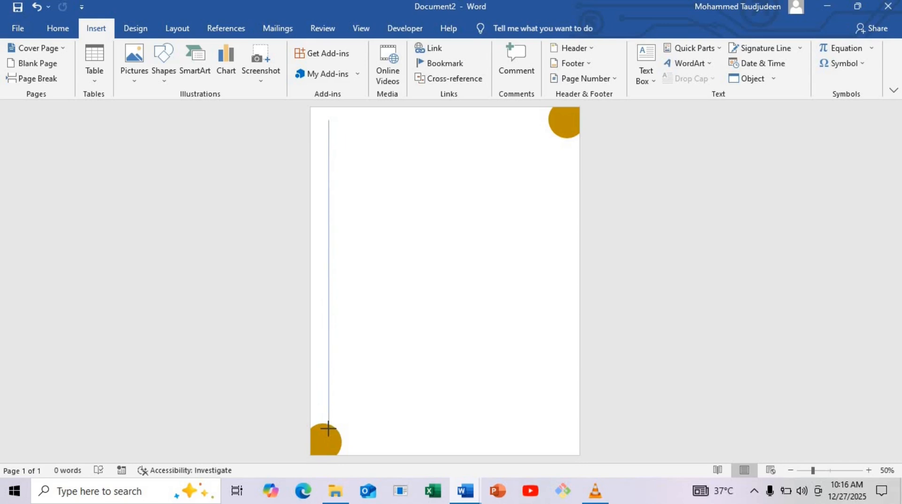
pyautogui.click(328, 429)
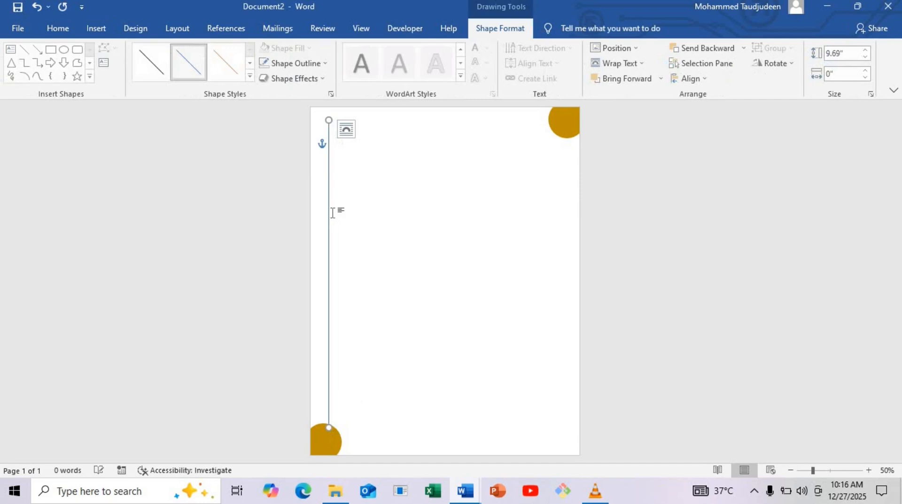
# - Set the vertical line's width to 3 pt and its color to the dark gold of the circles
pyautogui.rightClick(331, 175)
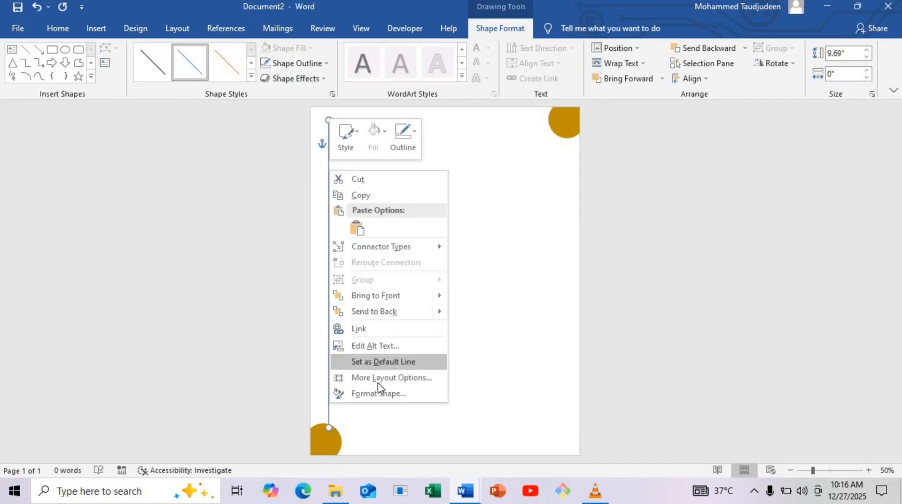
pyautogui.click(376, 394)
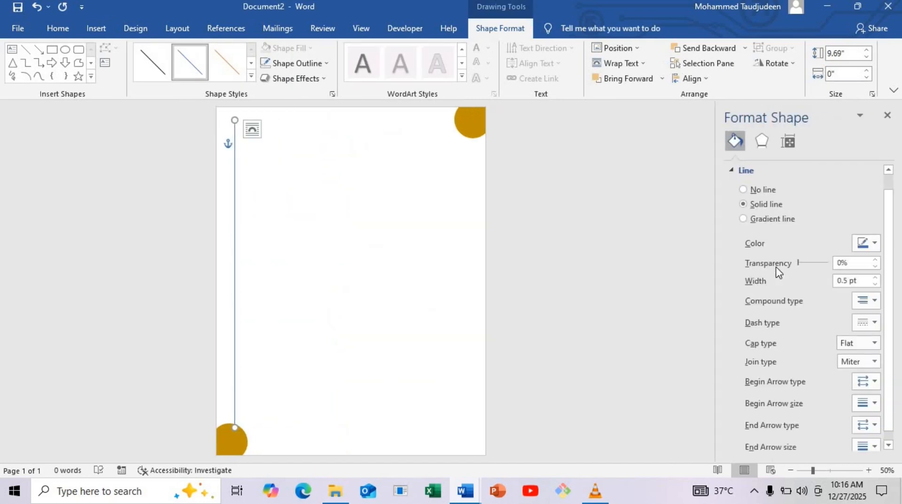
pyautogui.click(875, 278)
pyautogui.click(874, 278)
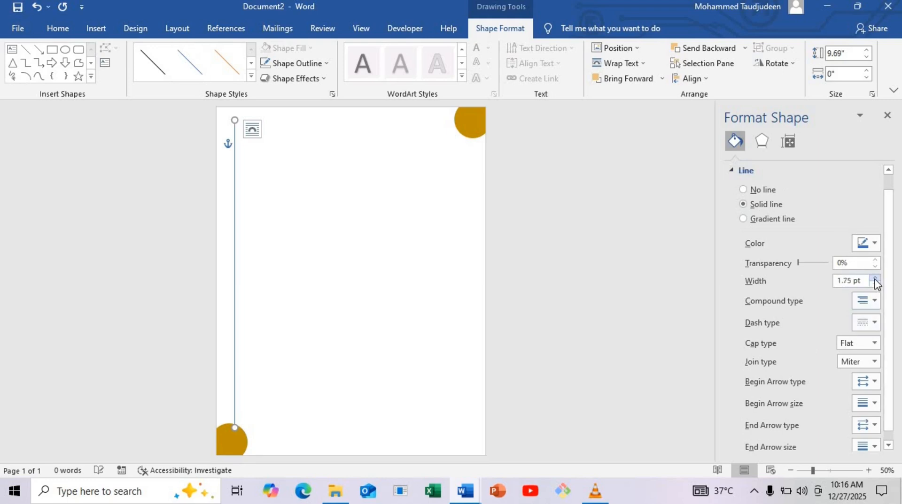
pyautogui.click(875, 278)
pyautogui.click(875, 278)
pyautogui.click(875, 278)
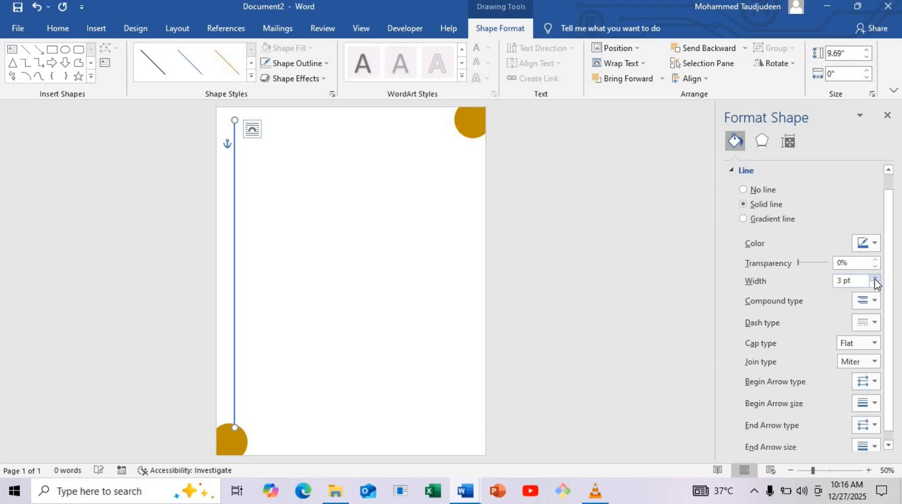
pyautogui.click(868, 243)
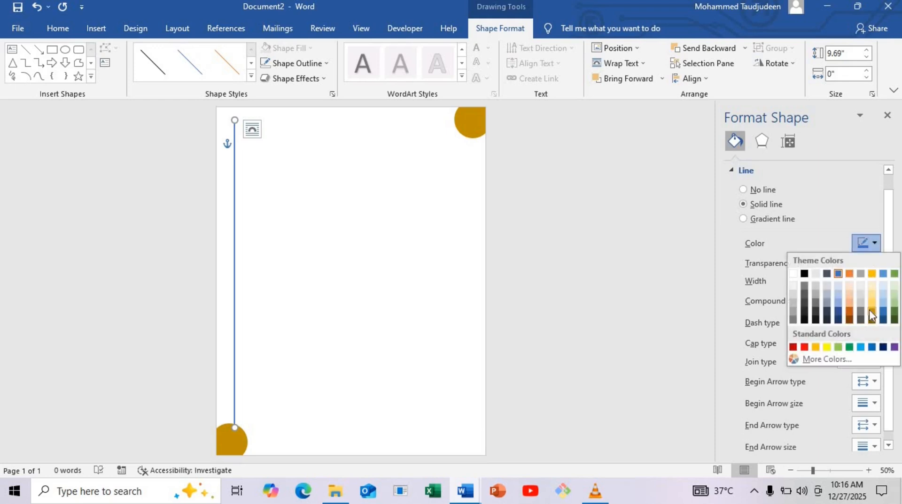
pyautogui.click(871, 311)
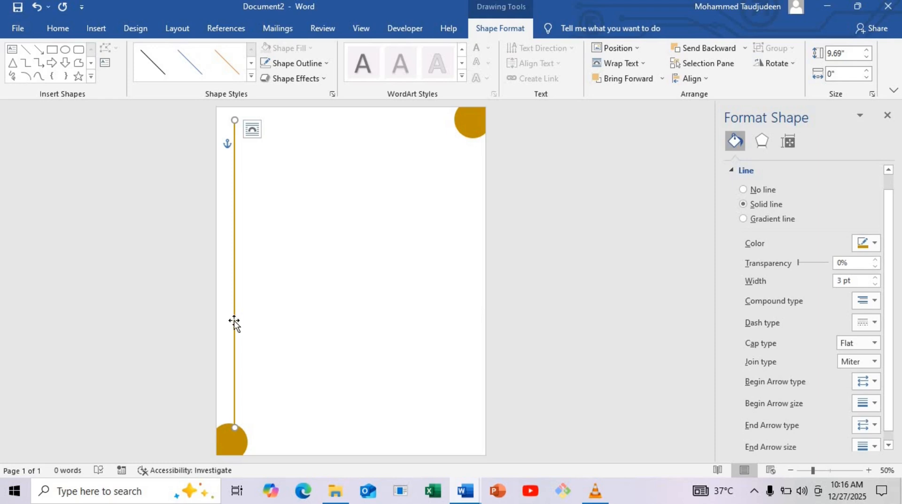
# - Duplicate the gold line and make the copy horizontal, about 7.54" wide, from the vertical line's upper end to the top-right circle
pyautogui.moveTo(234, 321); pyautogui.dragTo(320, 340)
pyautogui.moveTo(316, 414); pyautogui.dragTo(468, 151)
pyautogui.moveTo(405, 140); pyautogui.dragTo(404, 140)
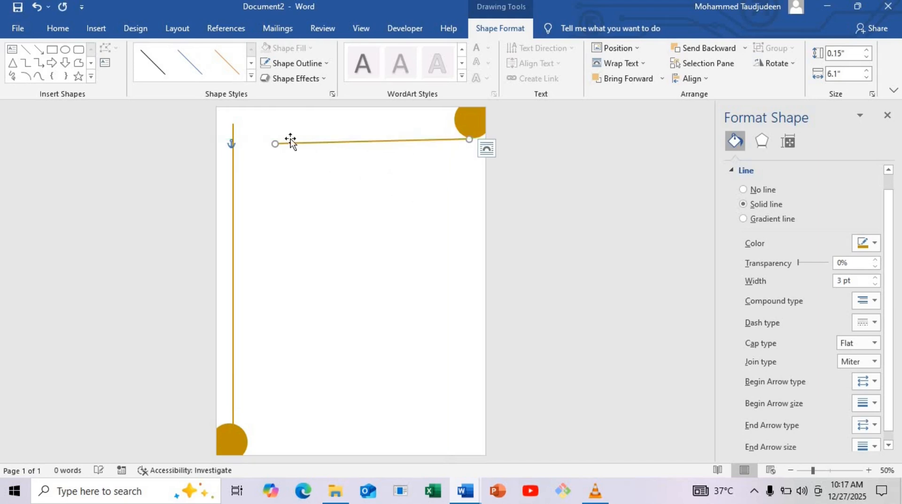
pyautogui.moveTo(275, 144); pyautogui.dragTo(228, 138)
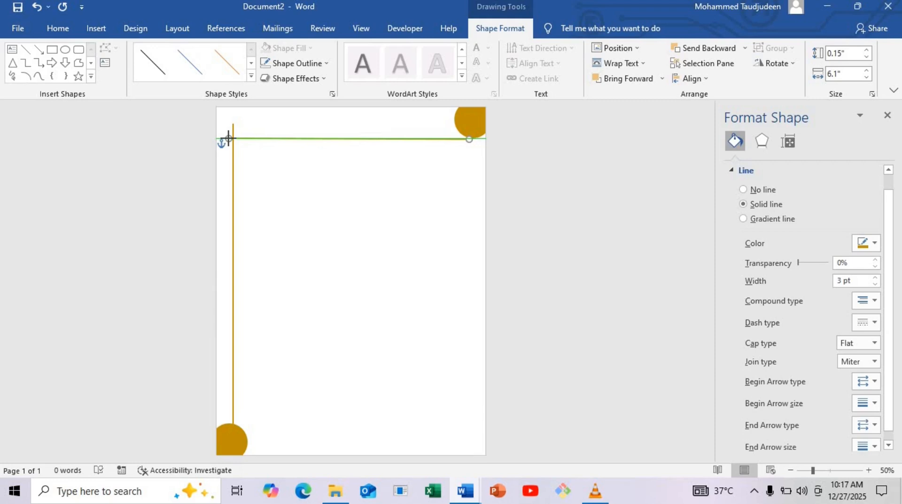
pyautogui.moveTo(228, 138); pyautogui.dragTo(228, 138)
pyautogui.moveTo(291, 140)
pyautogui.mouseDown()
pyautogui.moveTo(304, 117)
pyautogui.moveTo(291, 139)
pyautogui.mouseUp()
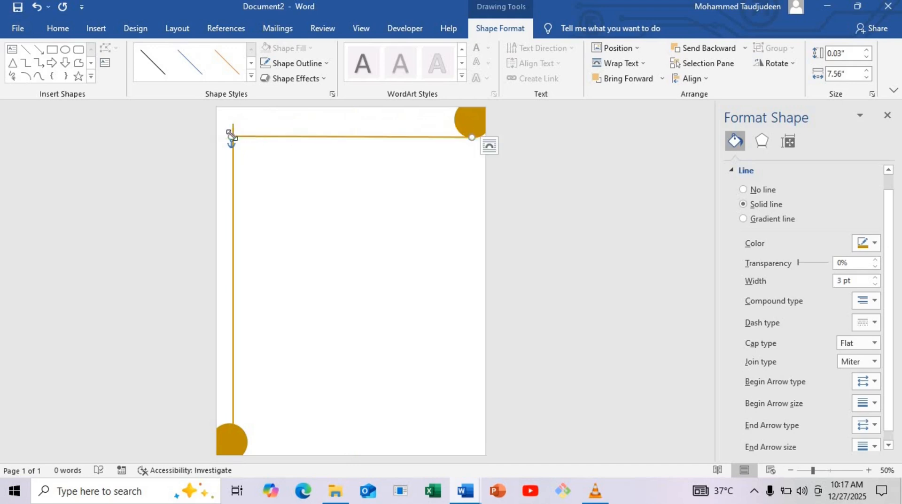
pyautogui.moveTo(231, 138); pyautogui.dragTo(274, 124)
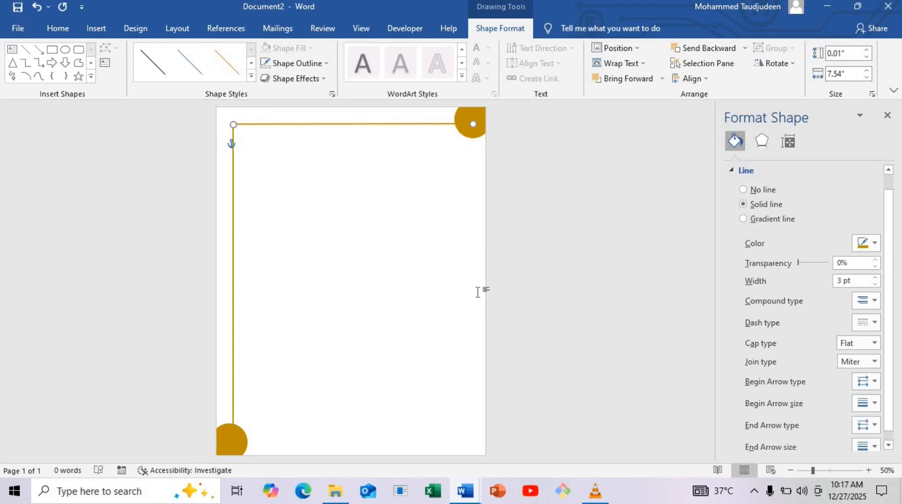
# - Draw a text box about 1" high and 1.83" wide inside the gold border, near the top center of the page
pyautogui.click(869, 470)
pyautogui.click(869, 470)
pyautogui.click(868, 470)
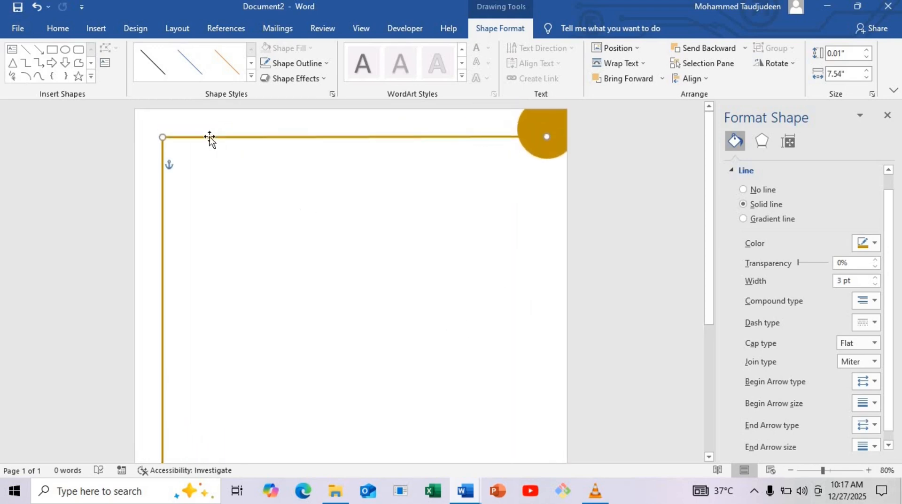
pyautogui.click(214, 148)
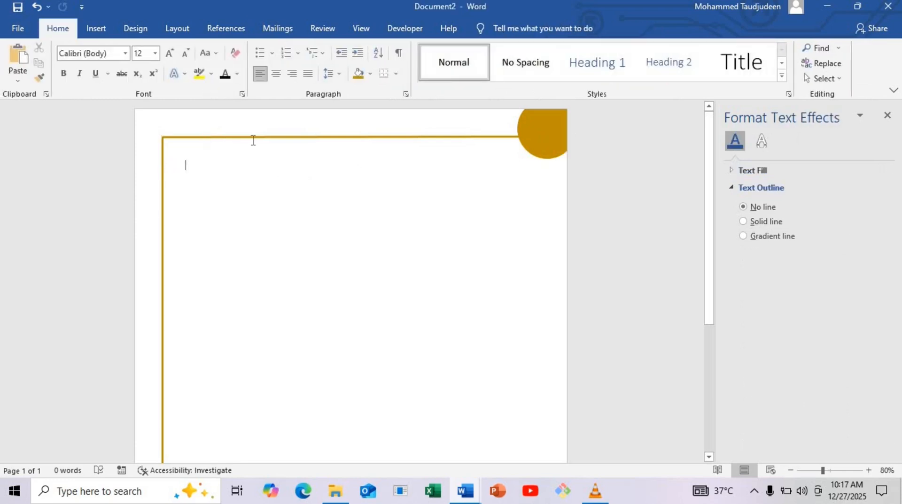
pyautogui.click(96, 28)
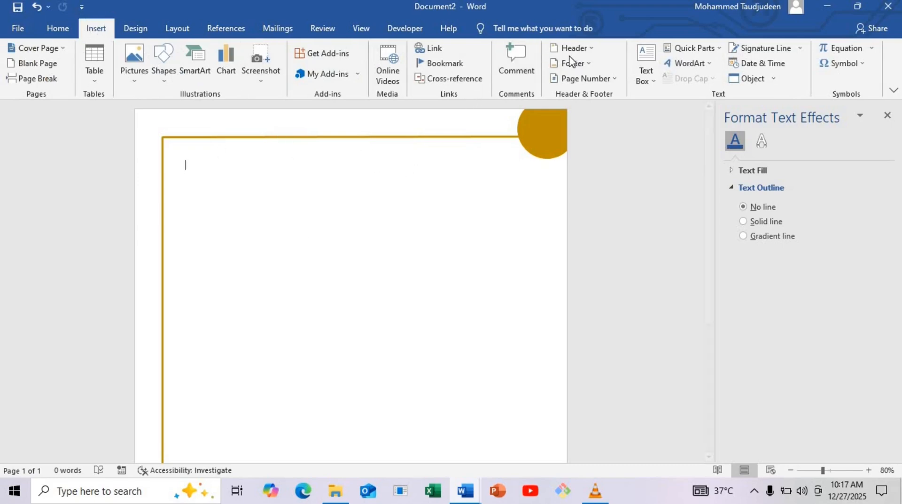
pyautogui.click(648, 82)
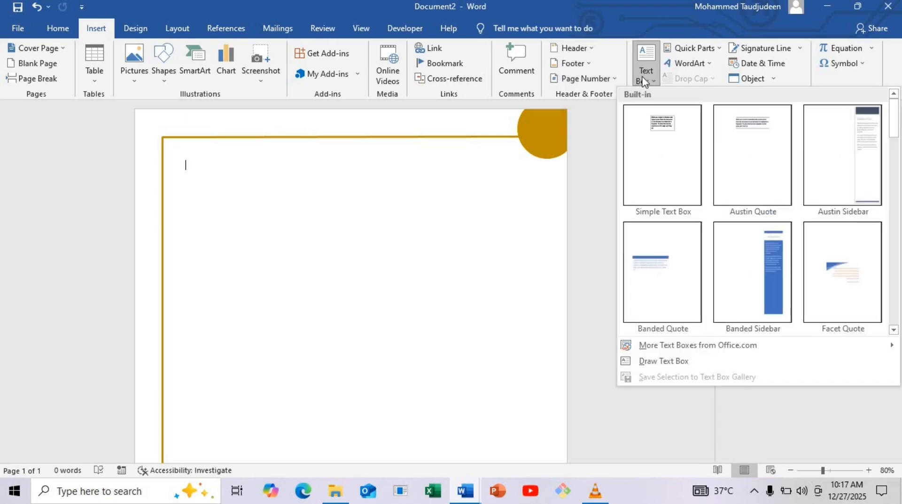
pyautogui.click(653, 361)
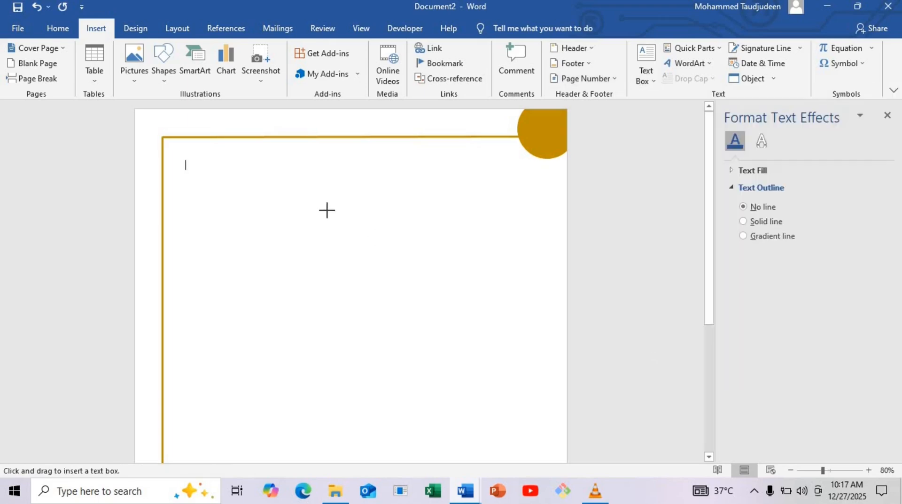
pyautogui.moveTo(293, 176)
pyautogui.mouseDown()
pyautogui.moveTo(308, 228)
pyautogui.moveTo(386, 216)
pyautogui.mouseUp()
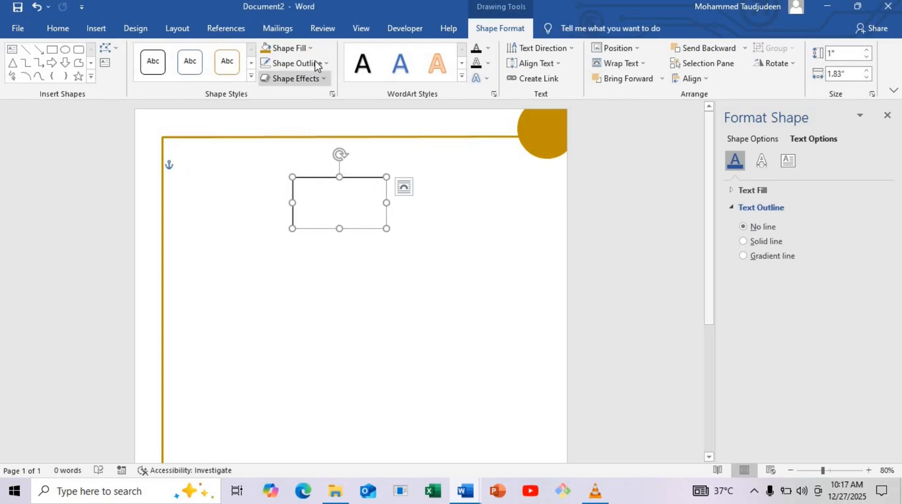
# - Remove the outline and the fill from the new text box
pyautogui.click(297, 63)
pyautogui.click(300, 180)
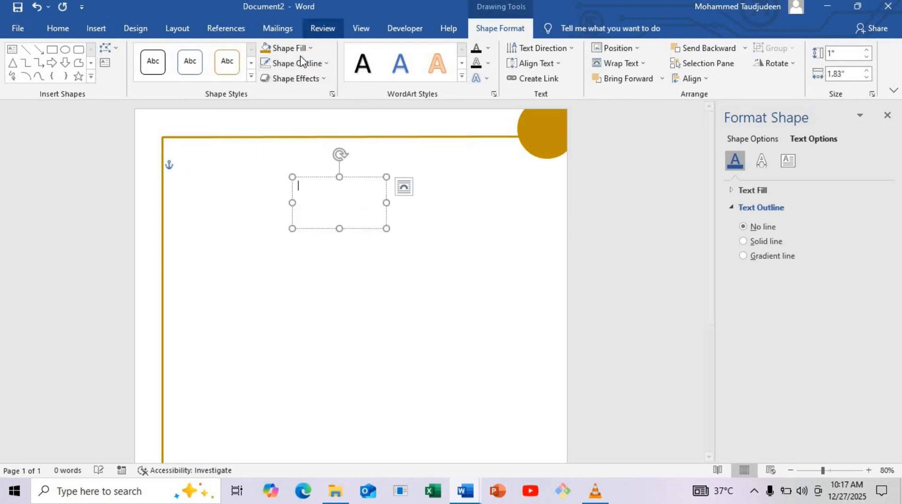
pyautogui.click(287, 48)
pyautogui.click(306, 164)
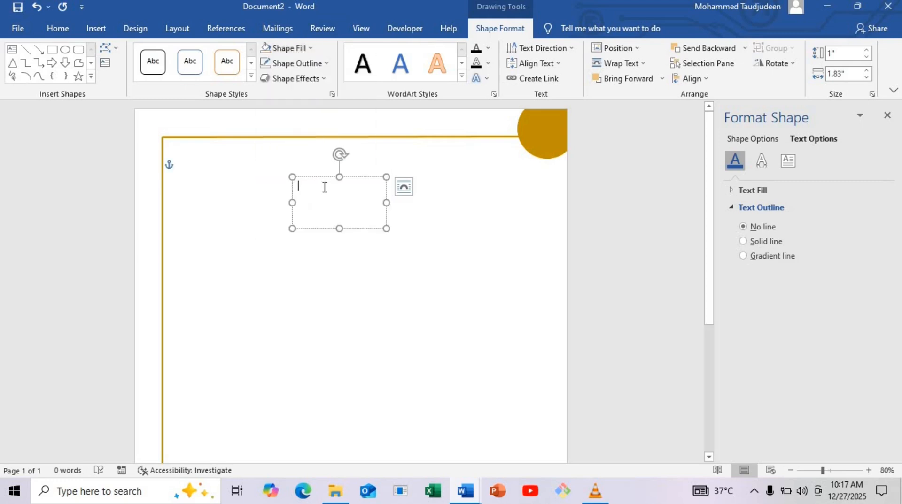
# - Enter "Your Company Name", a placeholder street address and a placeholder phone number on three separate lines in the text box
pyautogui.write('Yo')
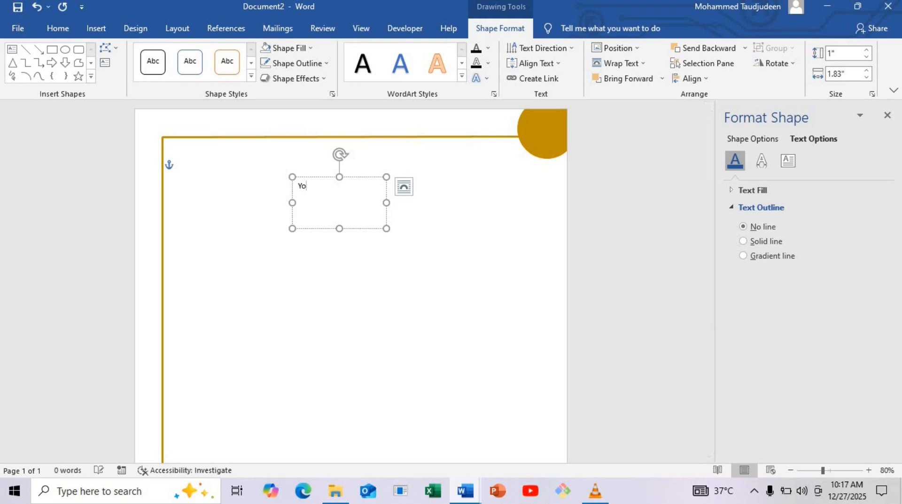
pyautogui.write('ur ')
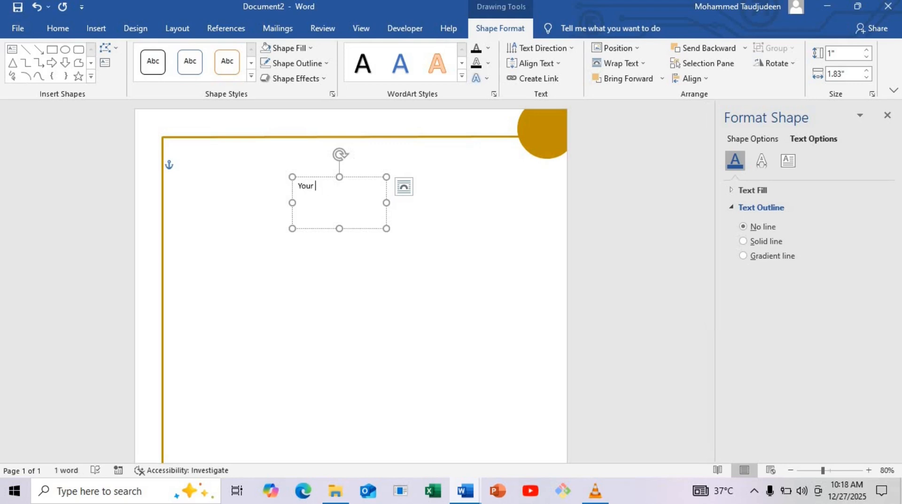
pyautogui.write('Company Name')
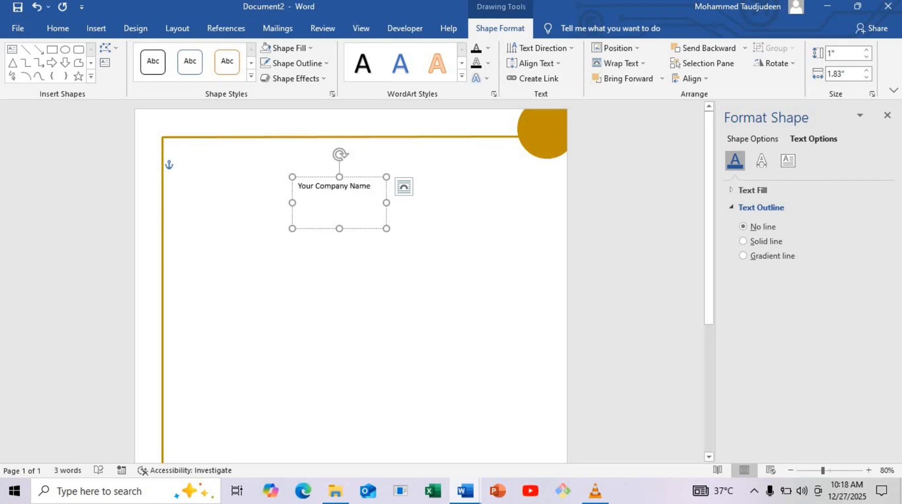
pyautogui.press('Return')
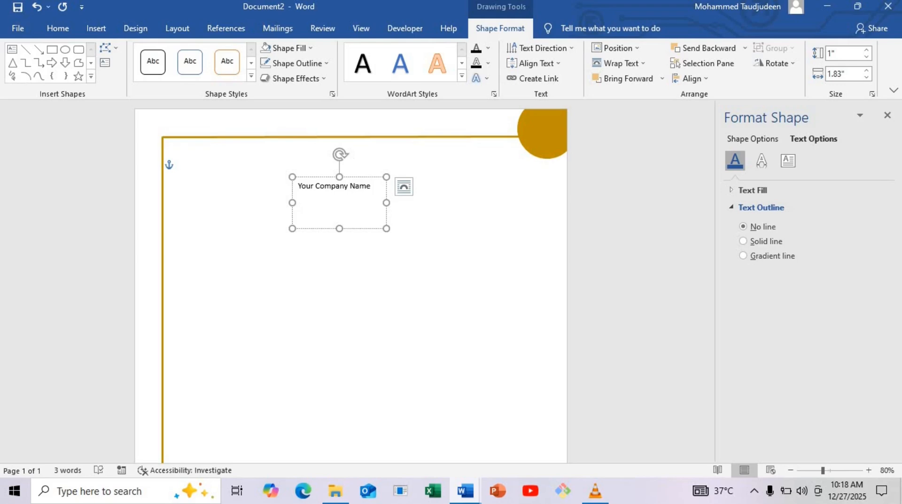
pyautogui.write('12')
pyautogui.write('000-000-0000')
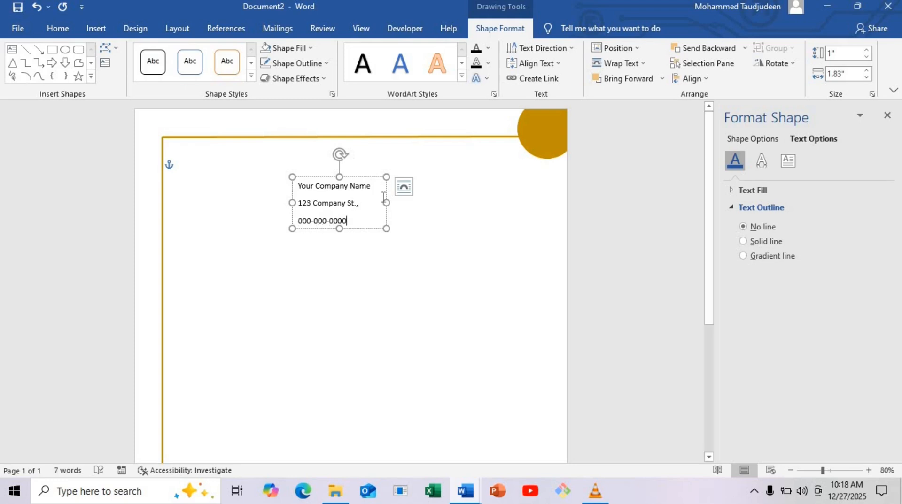
# - Set the paragraph spacing after the company name, address and phone lines to 0 pt
pyautogui.moveTo(378, 191); pyautogui.dragTo(299, 186)
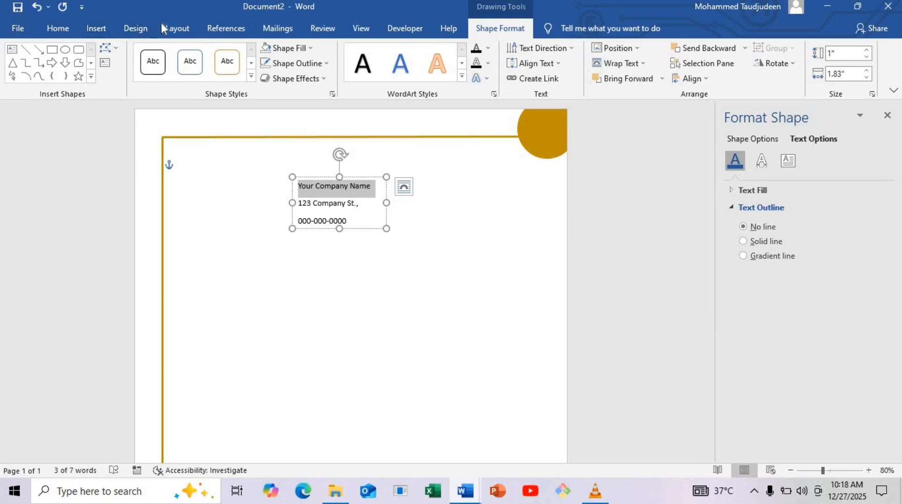
pyautogui.click(181, 28)
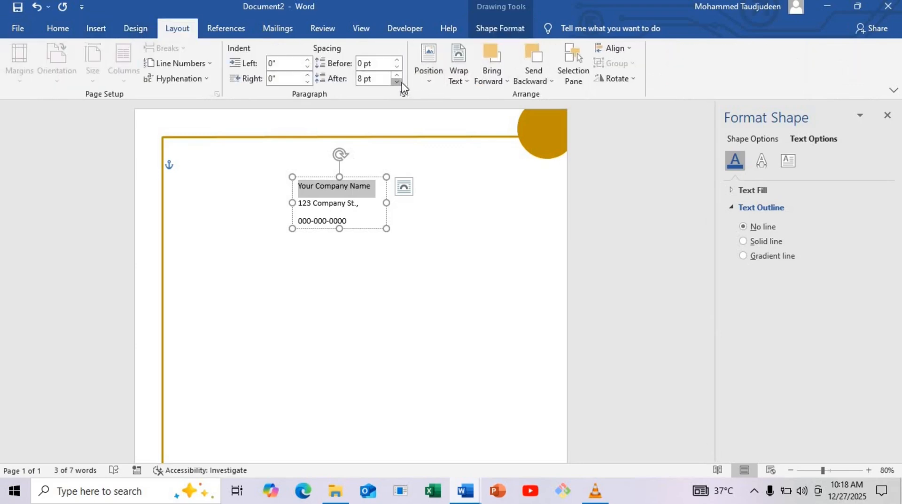
pyautogui.click(395, 81)
pyautogui.click(395, 81)
pyautogui.tripleClick(313, 198)
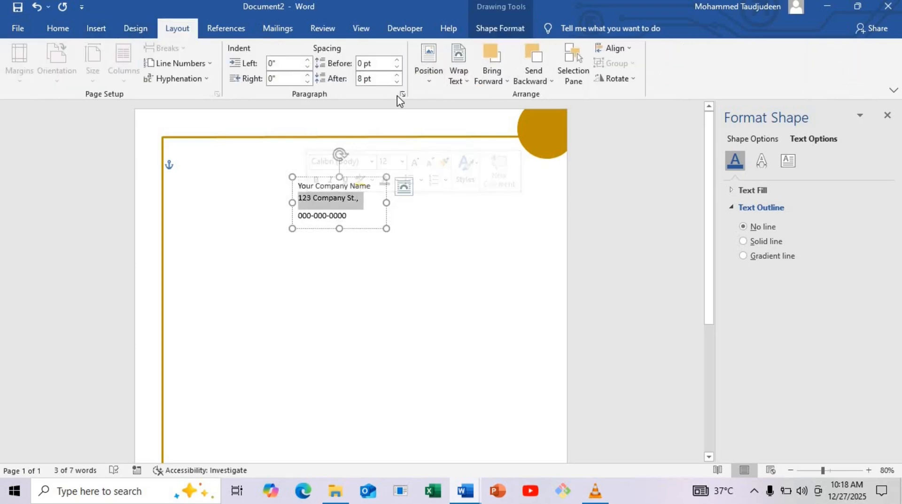
pyautogui.click(398, 82)
pyautogui.click(397, 83)
pyautogui.moveTo(320, 228); pyautogui.dragTo(298, 210)
pyautogui.click(397, 83)
pyautogui.click(397, 82)
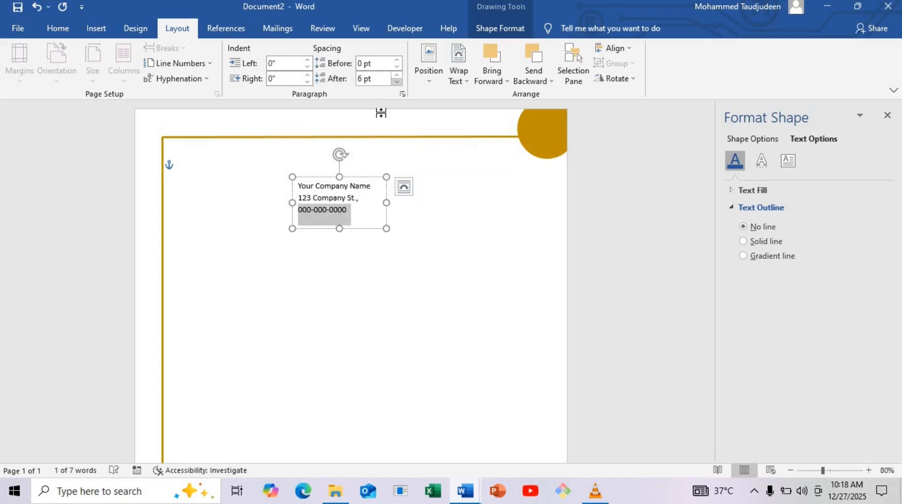
# - Set the font of the address and phone lines to Bahnschrift SemiBold
pyautogui.click(349, 213)
pyautogui.moveTo(350, 218); pyautogui.dragTo(299, 198)
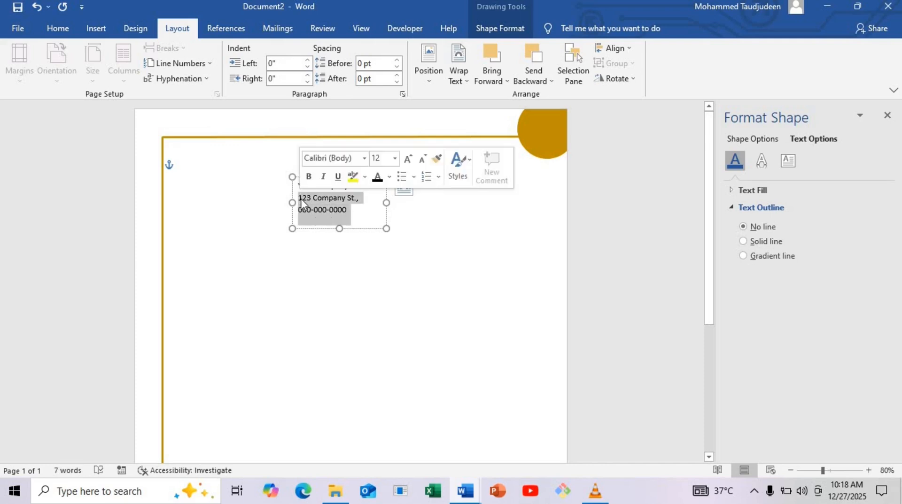
pyautogui.click(73, 28)
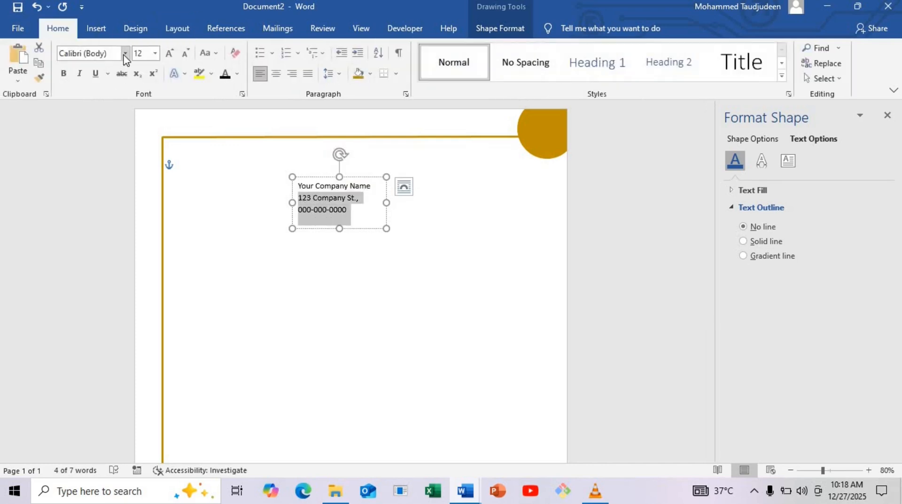
pyautogui.click(125, 54)
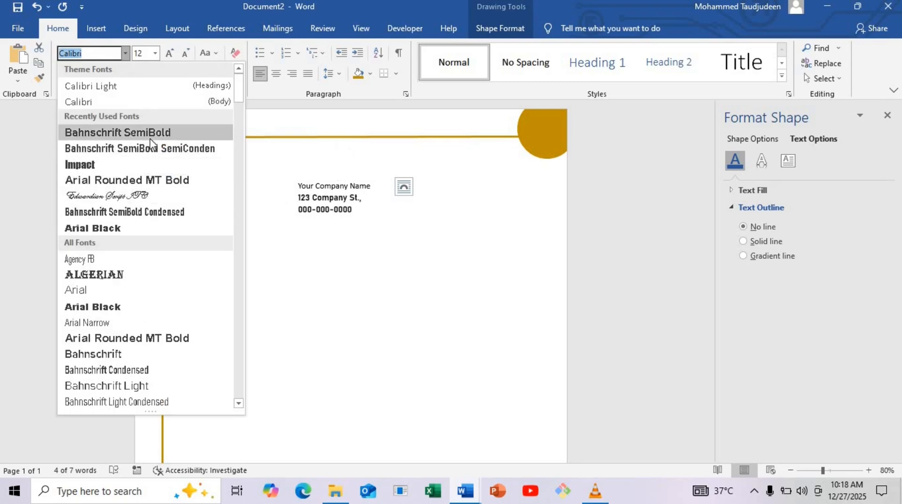
pyautogui.click(140, 133)
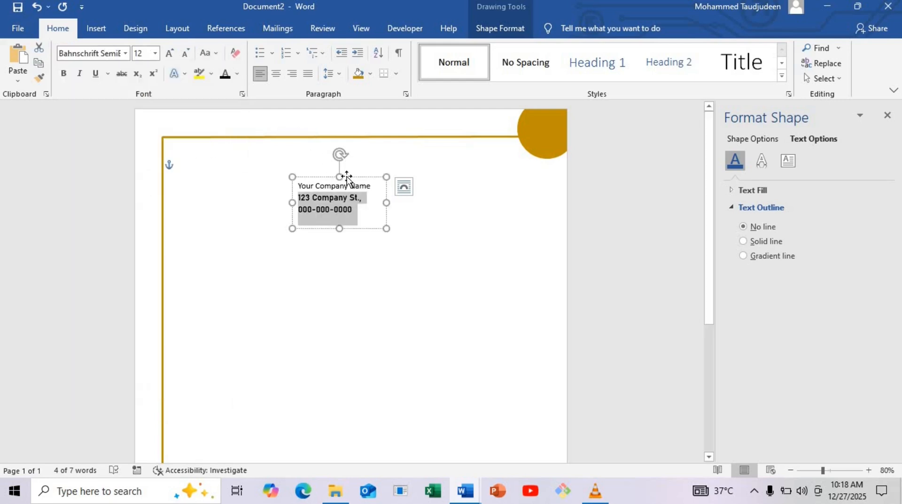
# - Set the company name to Arial Rounded MT Bold at 14 pt and widen the text box so the name fits on one line
pyautogui.click(868, 470)
pyautogui.click(868, 470)
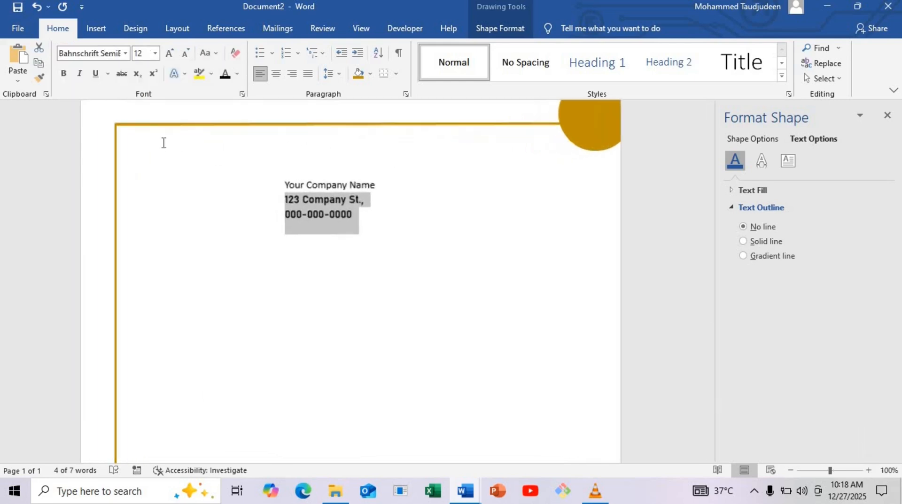
pyautogui.click(335, 199)
pyautogui.tripleClick(306, 174)
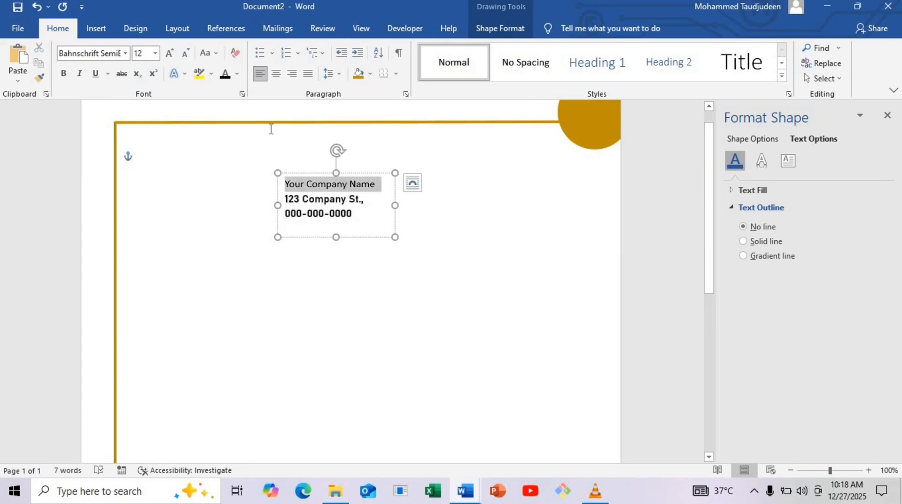
pyautogui.click(125, 53)
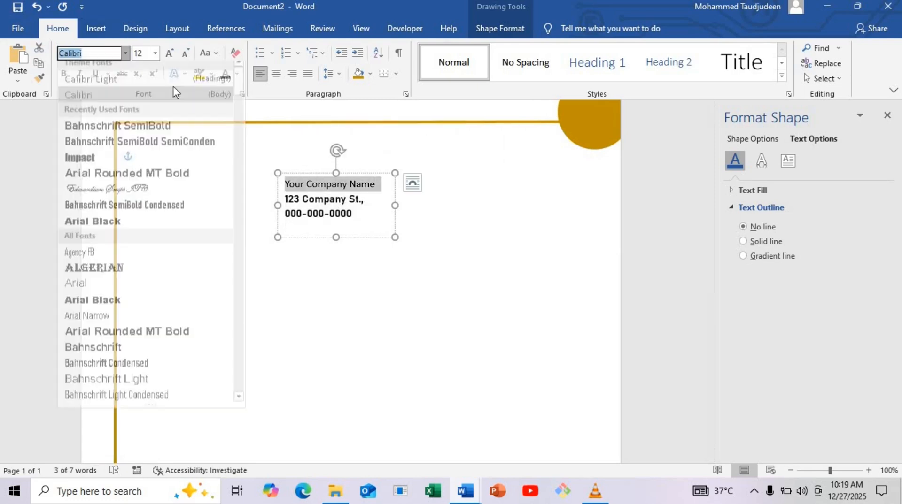
pyautogui.click(160, 175)
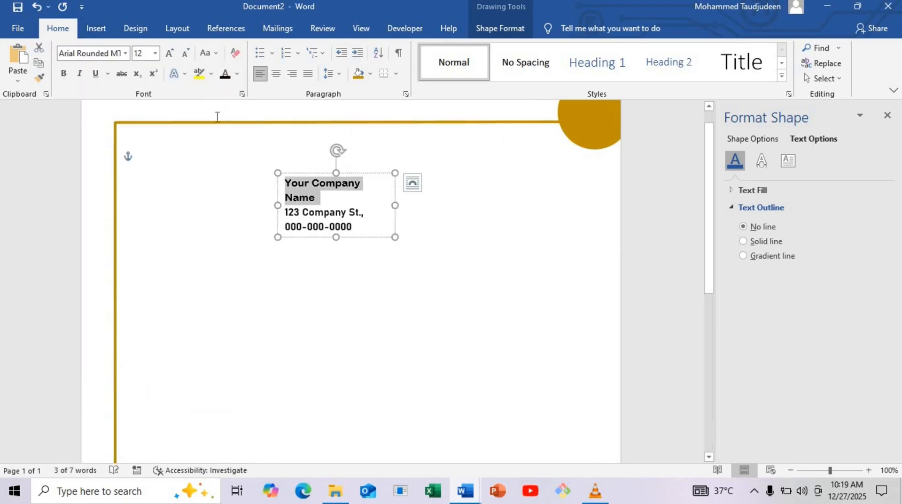
pyautogui.click(170, 53)
pyautogui.click(390, 206)
pyautogui.moveTo(395, 205); pyautogui.dragTo(427, 206)
pyautogui.tripleClick(317, 205)
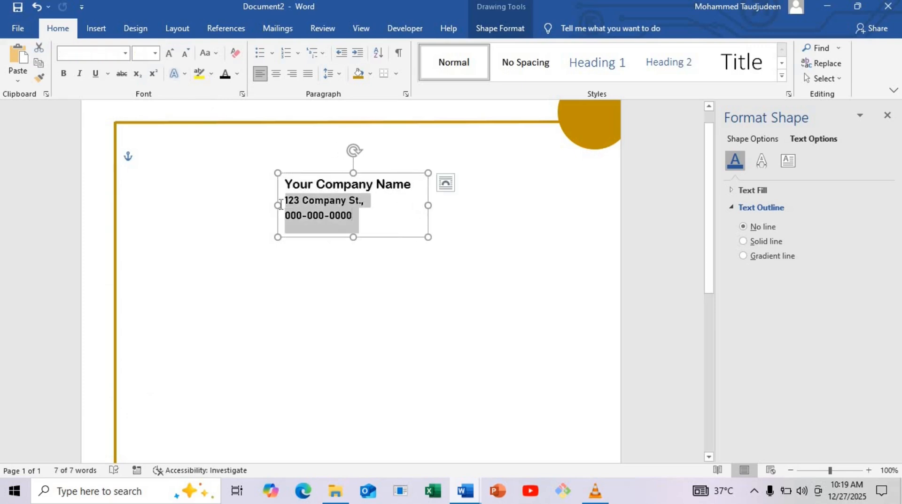
pyautogui.click(125, 53)
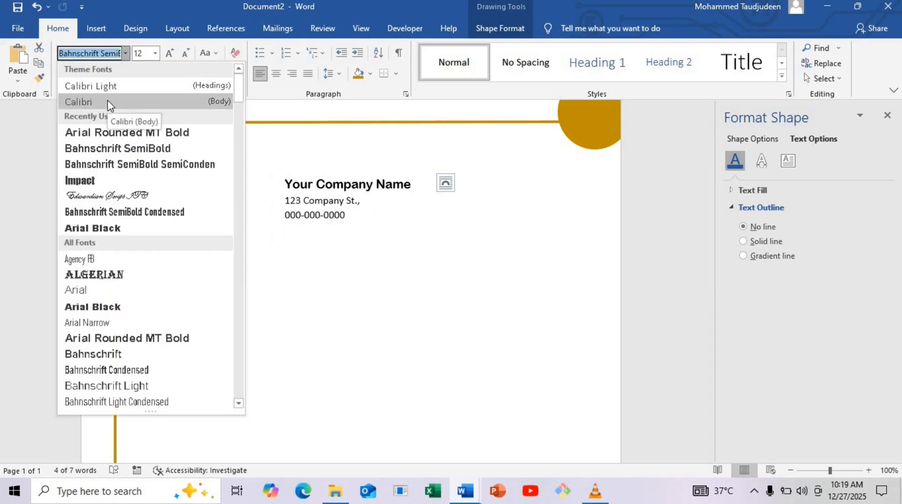
pyautogui.click(365, 235)
pyautogui.click(381, 237)
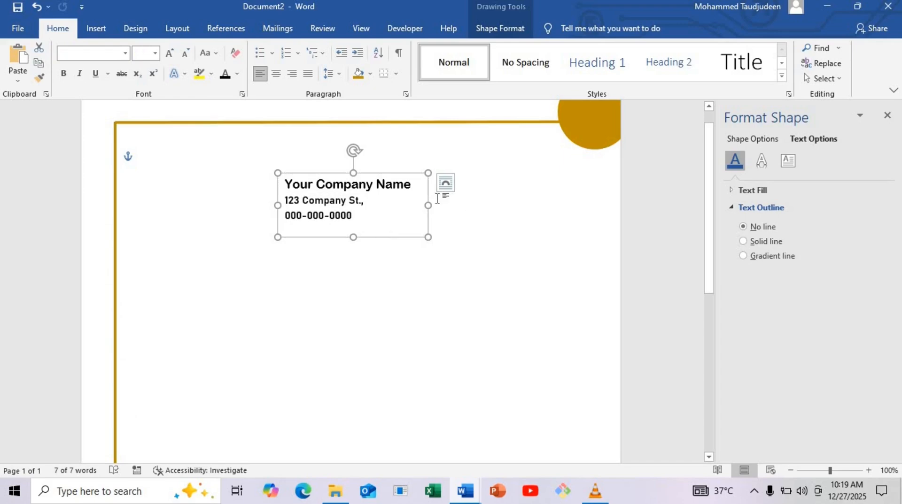
# - Move the company text box inside the border's top-left corner and place a copy of it below the top-right circle
pyautogui.moveTo(421, 204); pyautogui.dragTo(419, 195)
pyautogui.moveTo(374, 237); pyautogui.dragTo(505, 208)
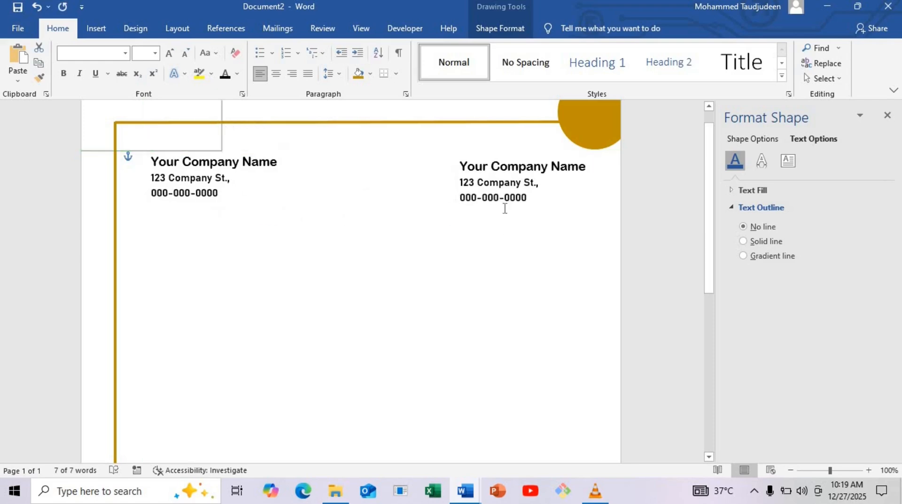
# - Replace all text in the copied text box with "INVOICE"
pyautogui.click(505, 209)
pyautogui.hotkey('ctrl', 'a')
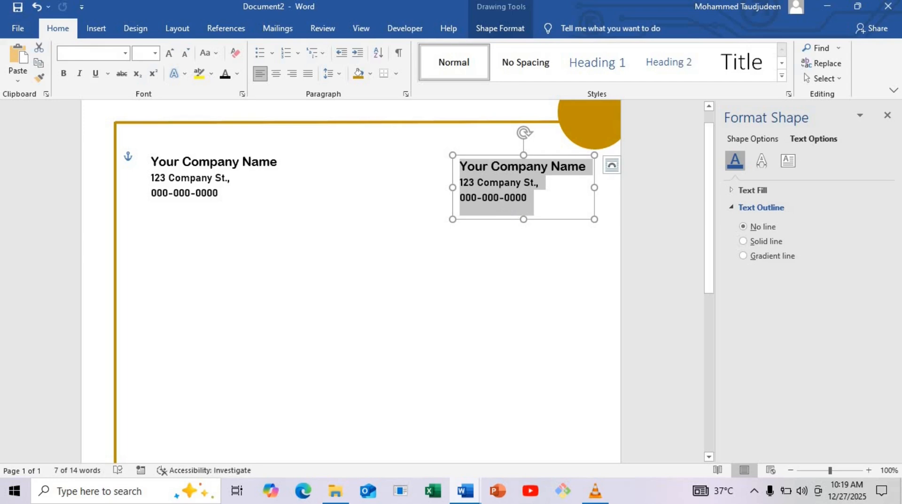
pyautogui.write('INVOICE')
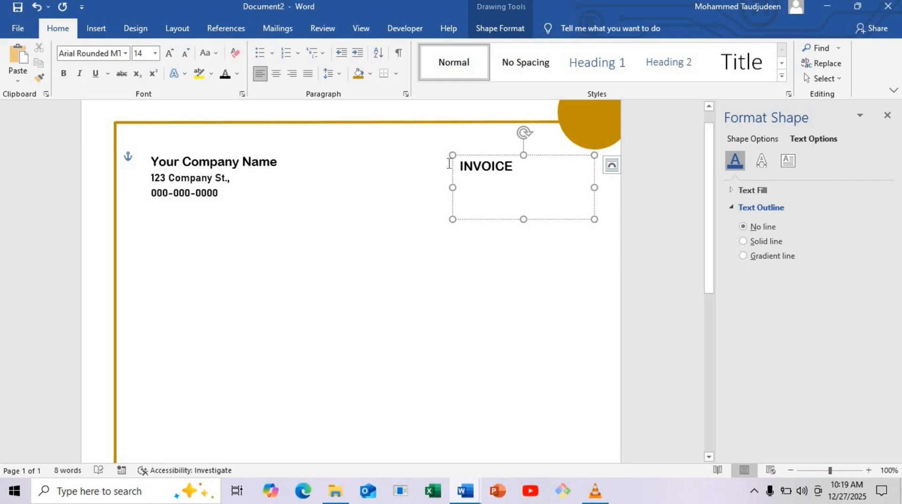
# - Format the INVOICE heading as gold 28 pt Impact and fit its text box closely around it below the top-right circle
pyautogui.hotkey('ctrl', 'a')
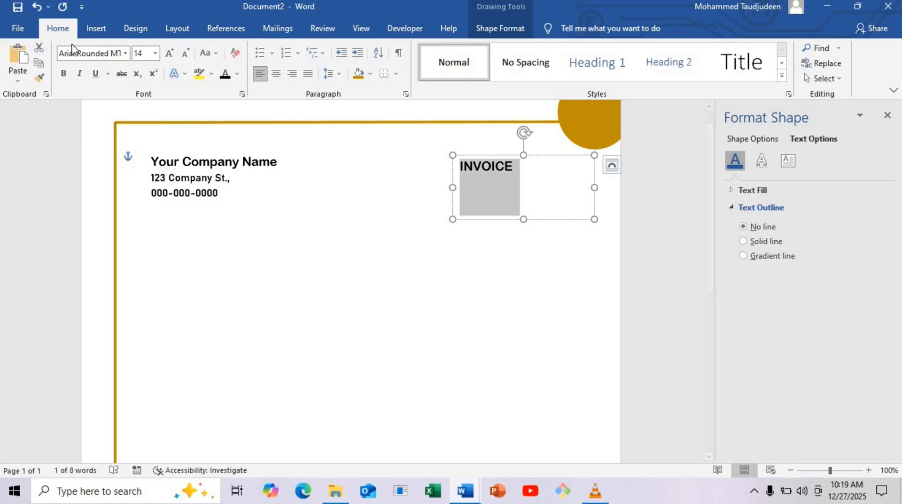
pyautogui.click(96, 55)
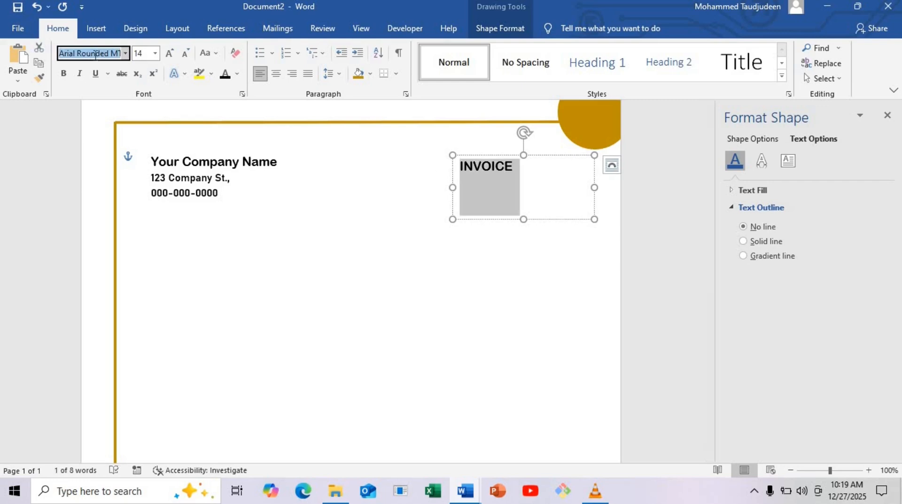
pyautogui.write('Impact')
pyautogui.press('Return')
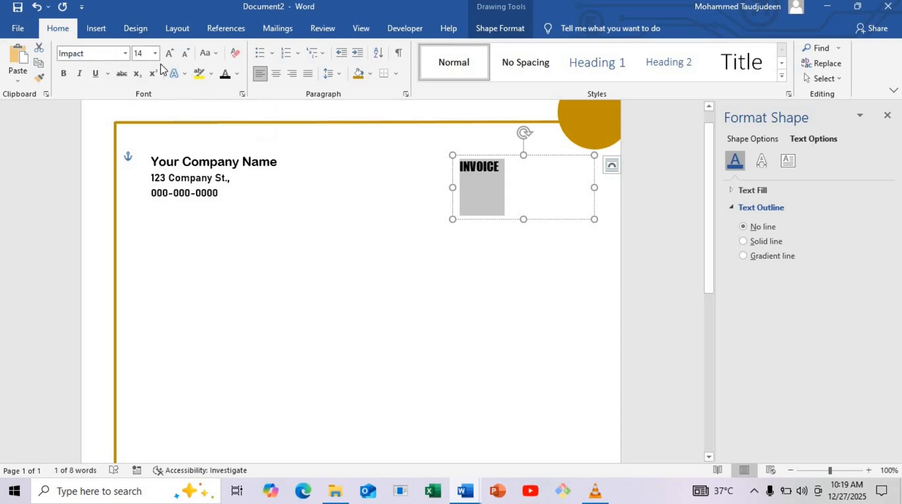
pyautogui.click(155, 53)
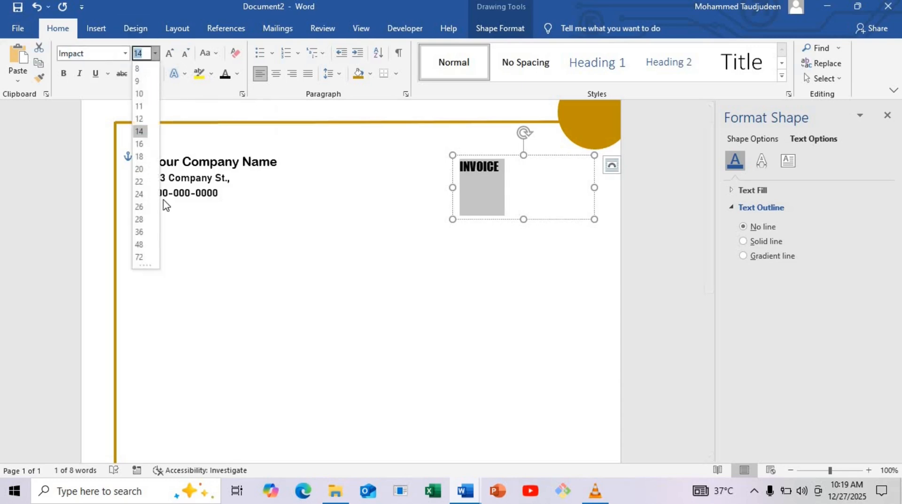
pyautogui.click(141, 222)
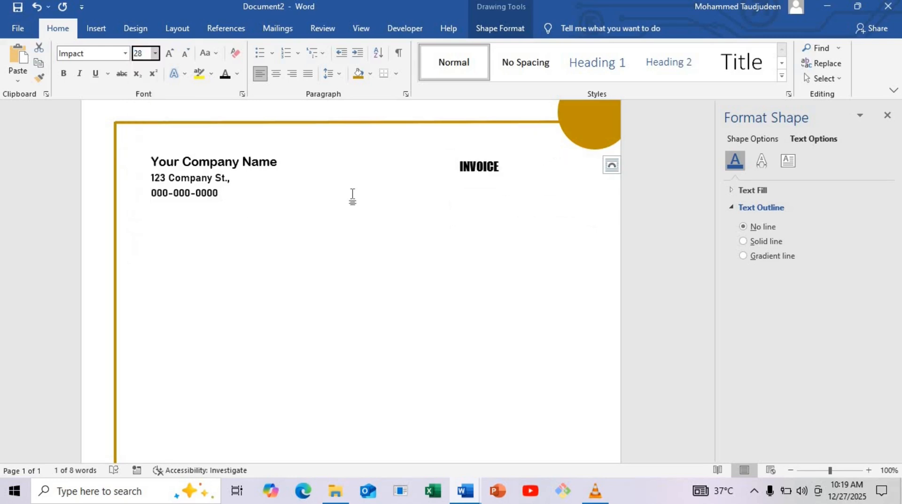
pyautogui.click(238, 75)
pyautogui.click(305, 161)
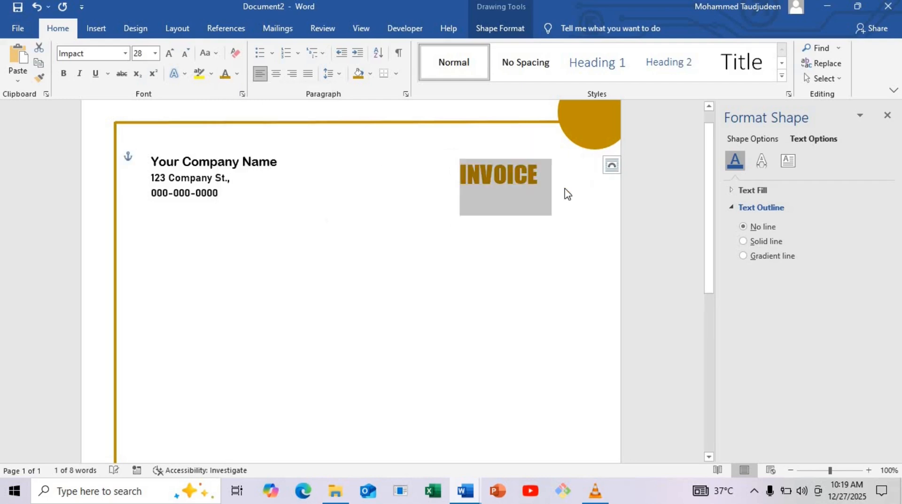
pyautogui.moveTo(551, 188); pyautogui.dragTo(540, 188)
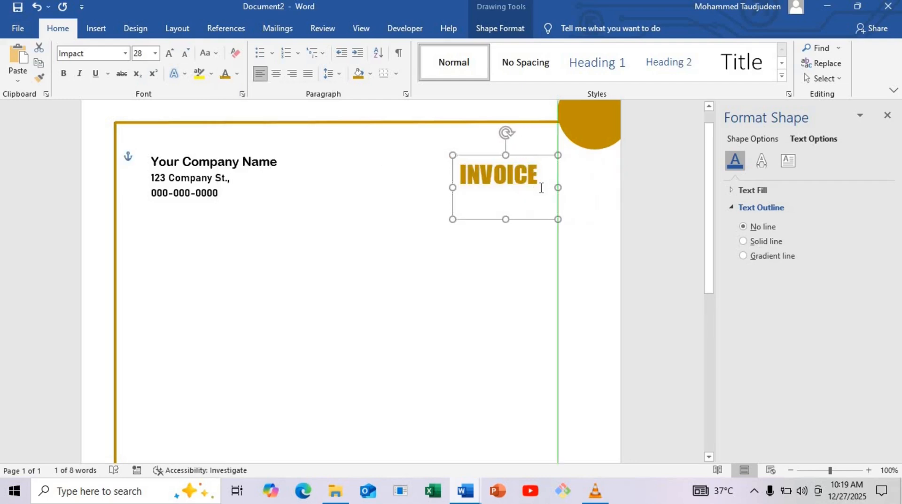
pyautogui.moveTo(557, 220); pyautogui.dragTo(564, 197)
# - Place a copy of the company details text box directly below the original
pyautogui.click(200, 214)
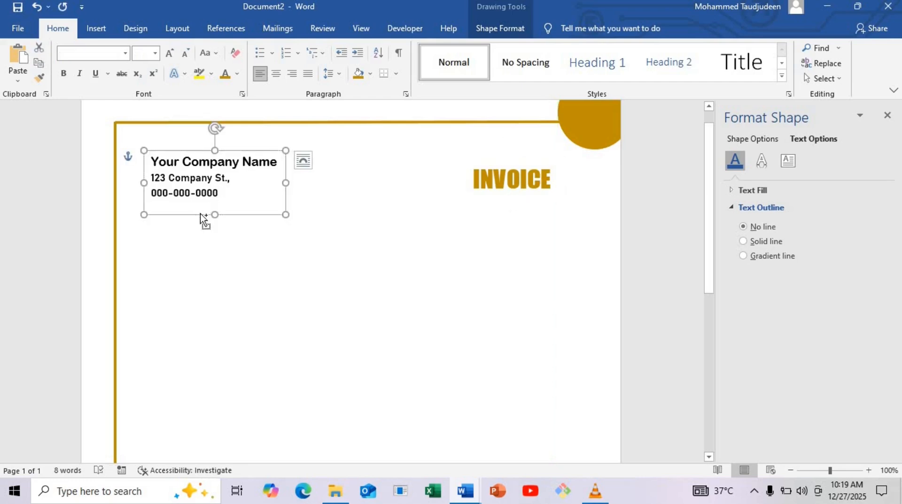
pyautogui.moveTo(200, 215); pyautogui.dragTo(205, 282)
pyautogui.click(205, 281)
# - Replace the copied box's text with the lines "BILL TO:", "Company Name:", "Address:" and "Contact:", and make the box tall enough to show them
pyautogui.hotkey('ctrl', 'a')
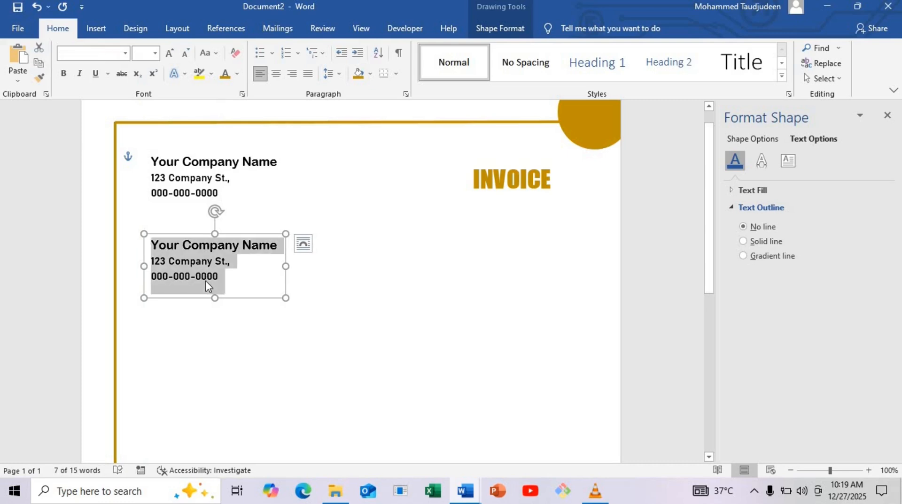
pyautogui.write('BILL')
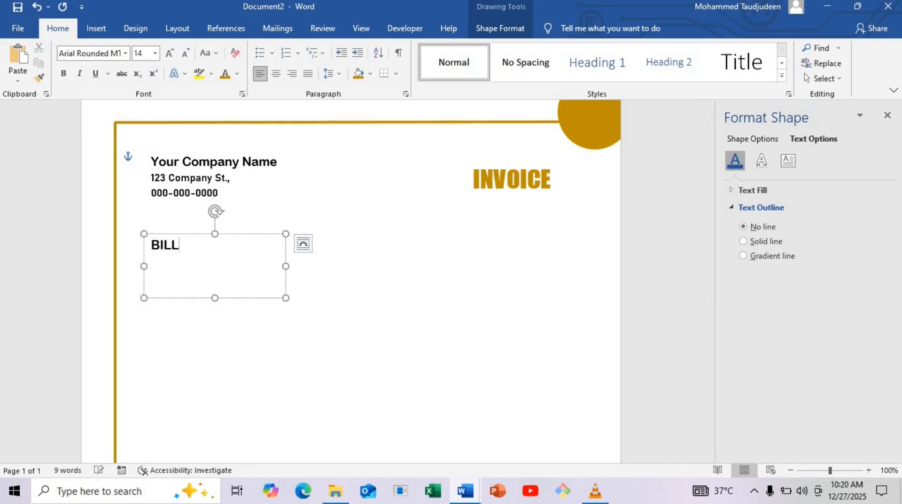
pyautogui.write(' TO:')
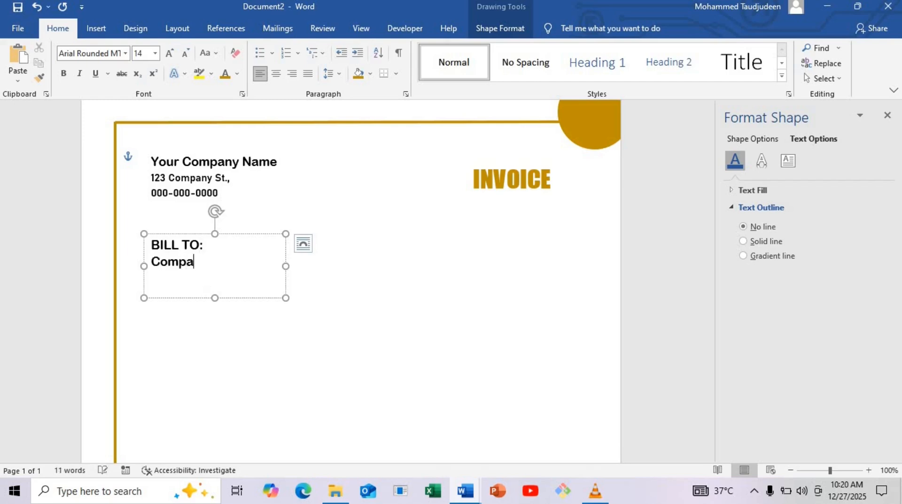
pyautogui.write('Company Name: ')
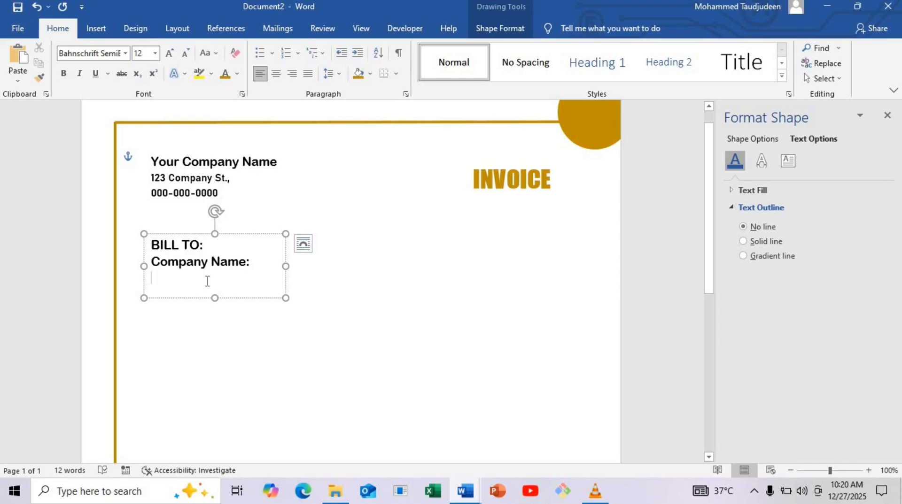
pyautogui.write('Address')
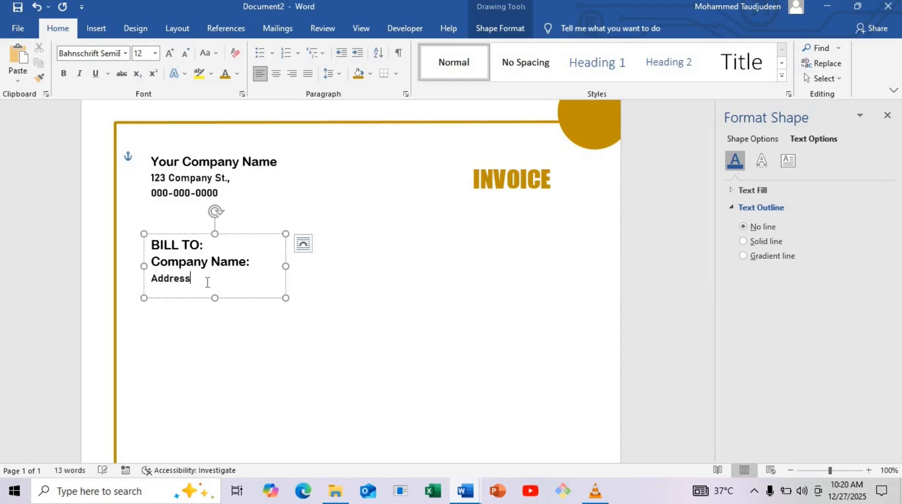
pyautogui.write(':')
pyautogui.press('Return')
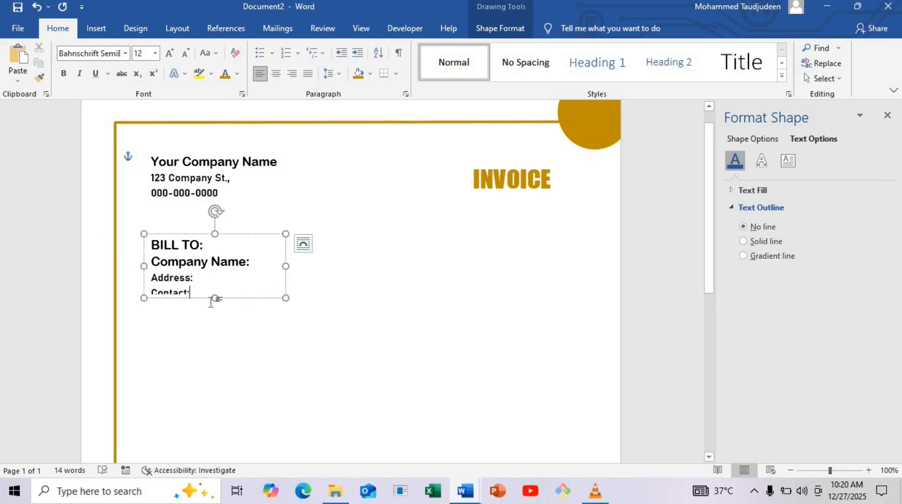
pyautogui.moveTo(219, 298); pyautogui.dragTo(215, 303)
# - Set the "Company Name:" line to Bahnschrift SemiBold at 12 pt
pyautogui.moveTo(251, 263); pyautogui.dragTo(175, 263)
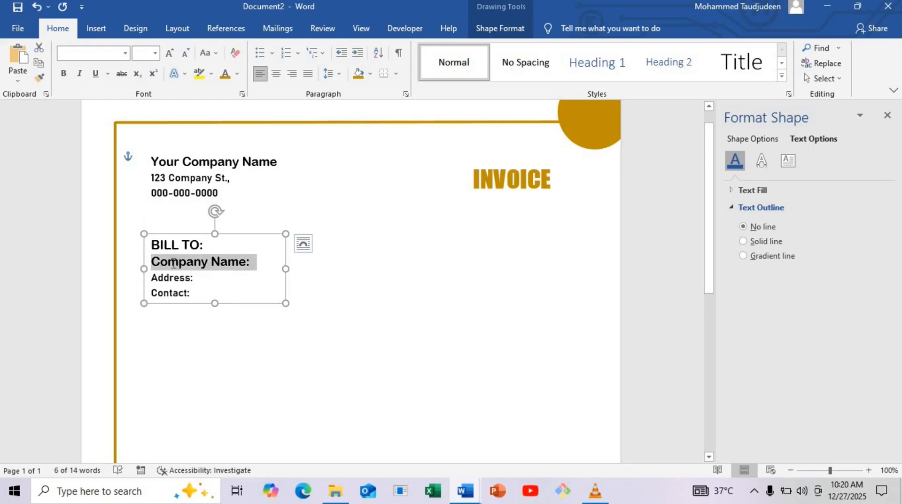
pyautogui.click(126, 54)
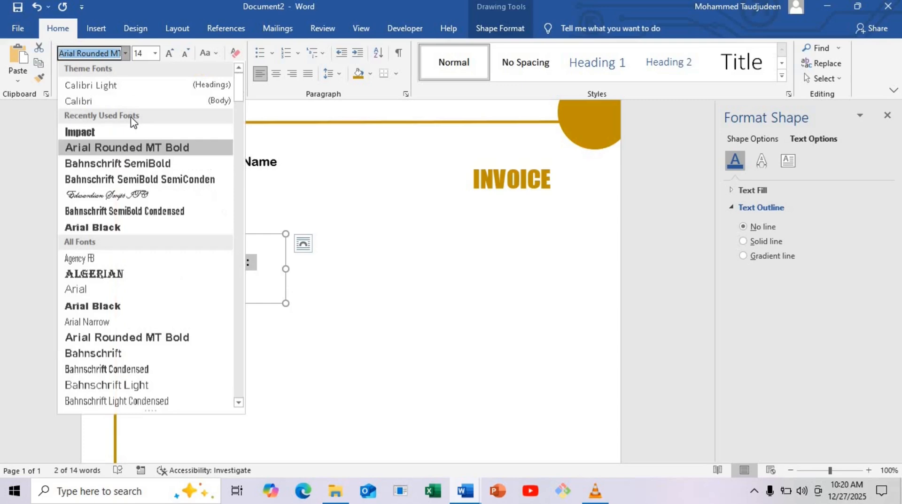
pyautogui.click(136, 165)
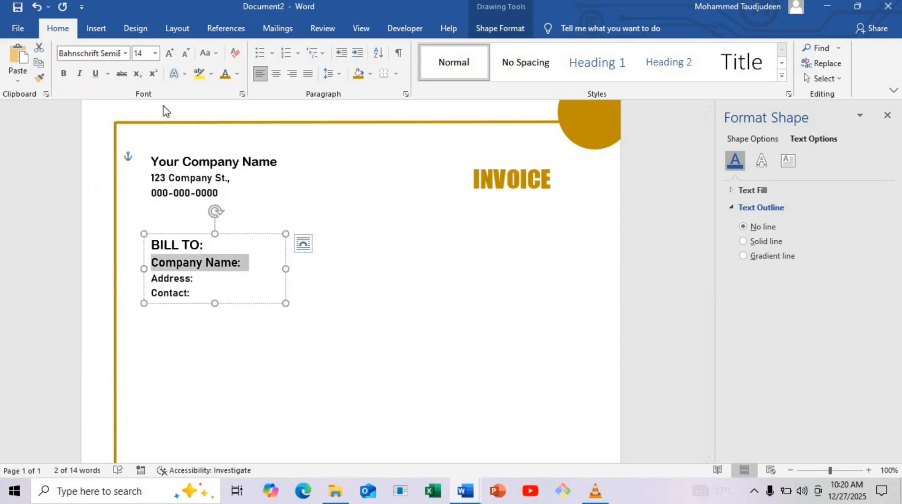
pyautogui.click(185, 52)
pyautogui.click(210, 291)
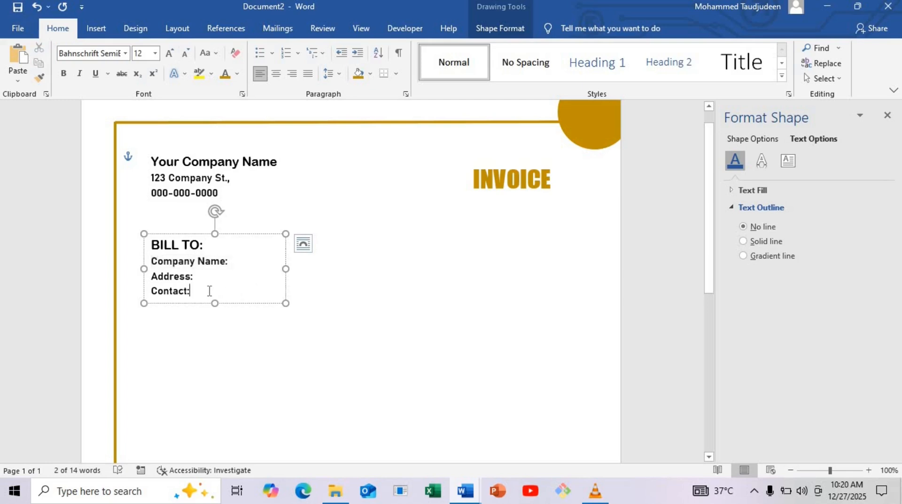
# - Set the "BILL TO:" line to 12 pt with 6 pt paragraph spacing after it
pyautogui.tripleClick(149, 245)
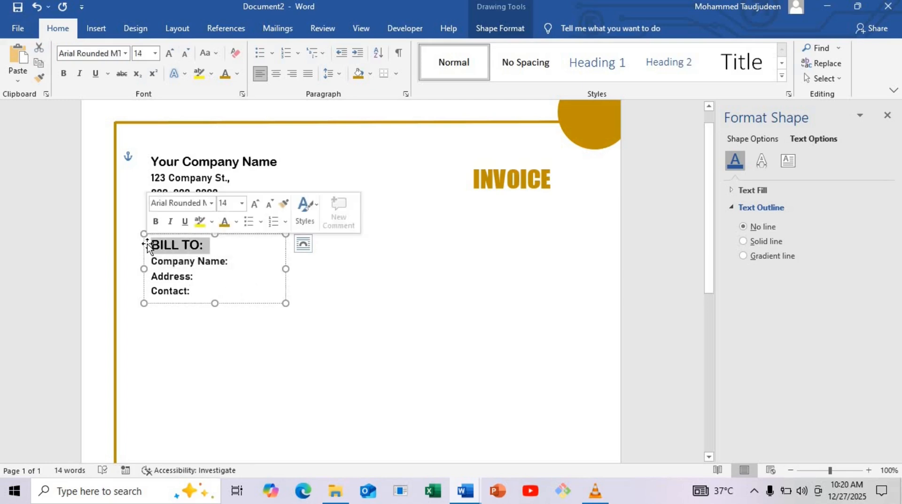
pyautogui.click(186, 52)
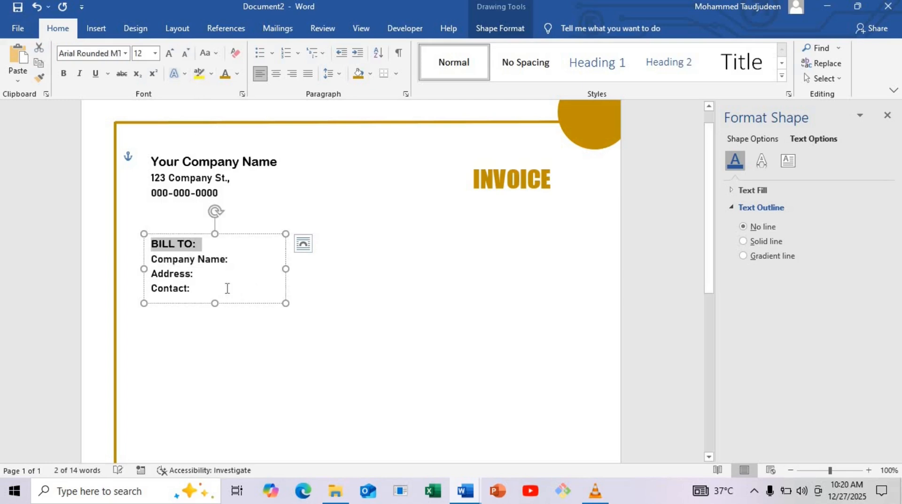
pyautogui.click(208, 288)
pyautogui.moveTo(190, 242); pyautogui.dragTo(151, 242)
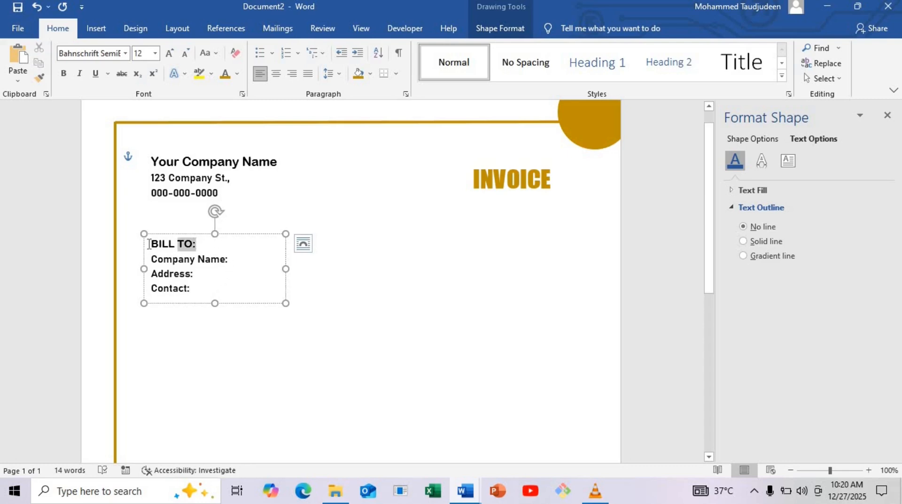
pyautogui.click(177, 28)
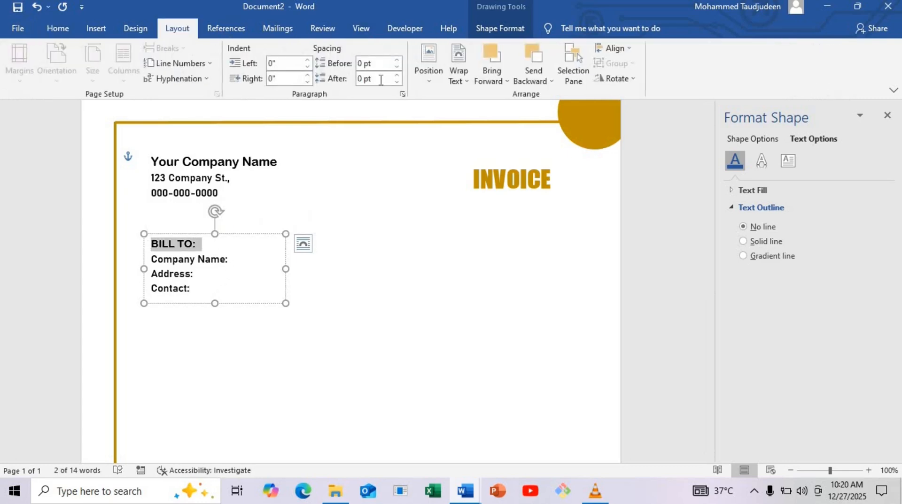
pyautogui.click(396, 76)
pyautogui.press('Right')
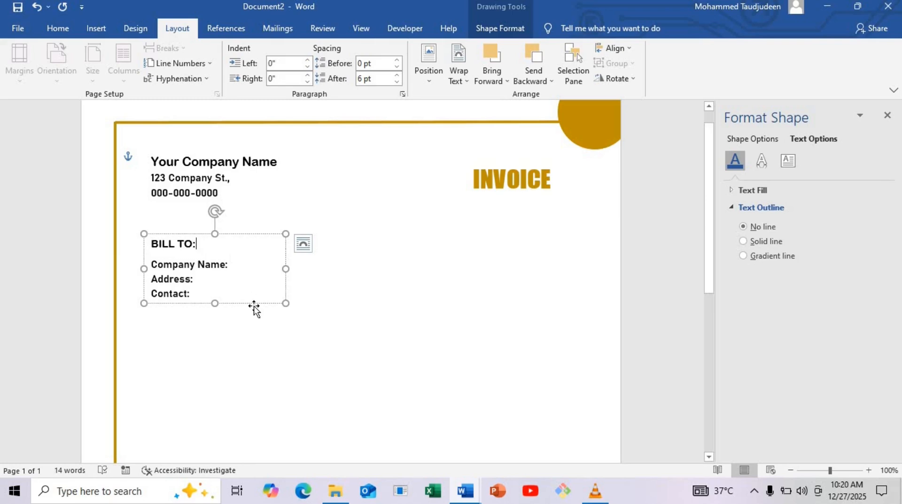
# - Narrow the BILL TO text box to its text and place a copy of it beneath the INVOICE heading, level with the original
pyautogui.moveTo(285, 269); pyautogui.dragTo(241, 270)
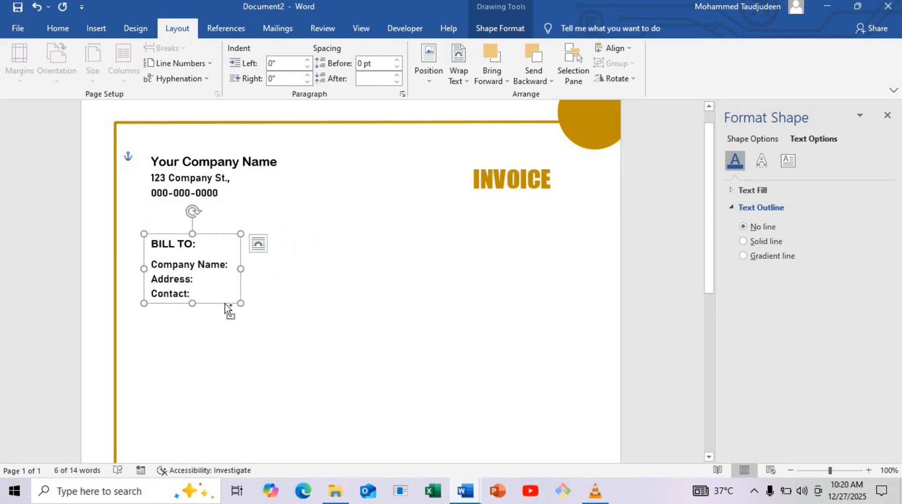
pyautogui.moveTo(227, 310); pyautogui.dragTo(379, 250)
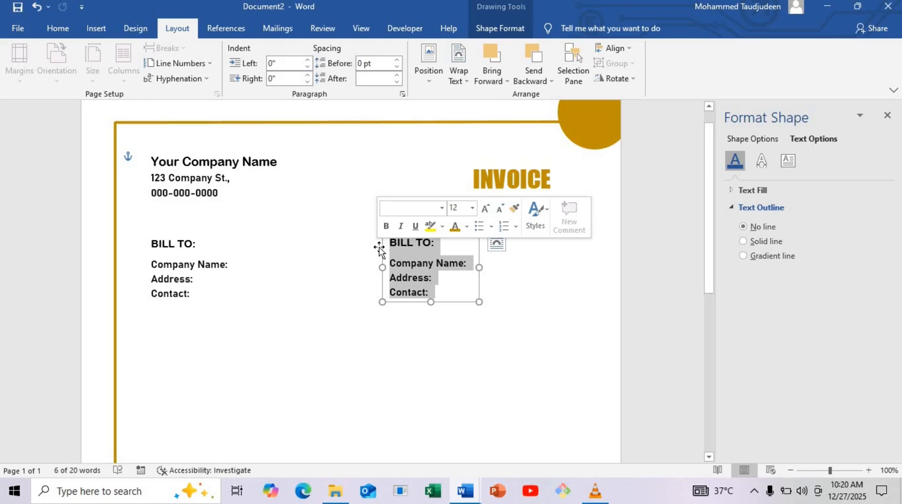
# - Replace the text in the copied box with the lines "Invoice #:", "Date:" and "Due Date"
pyautogui.press('Delete')
pyautogui.write('in')
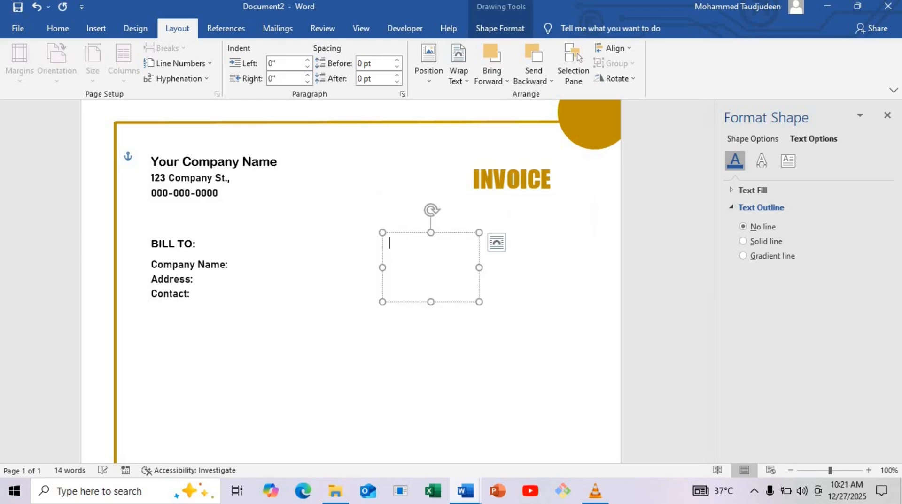
pyautogui.write('Invoice #:')
pyautogui.press('Return')
pyautogui.write('Date: Due')
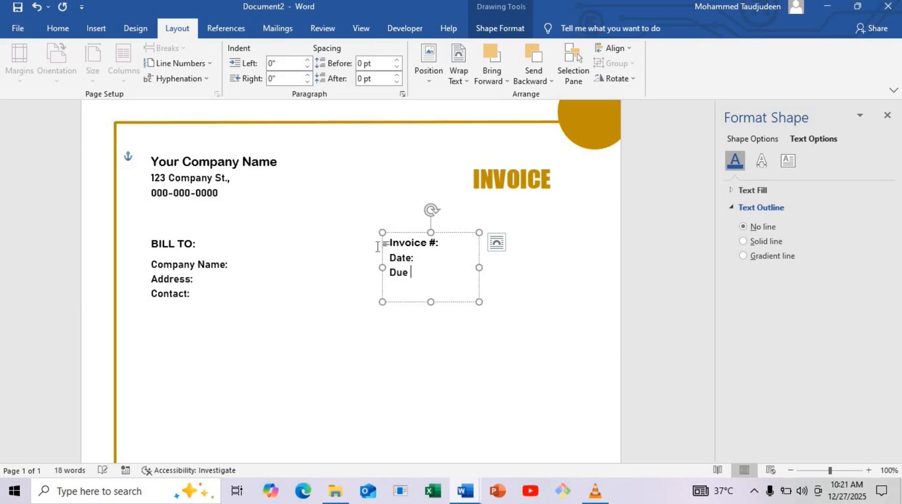
pyautogui.write(' Date')
# - Correct the last line to "Due Date:", shrink the text box to fit, and lower it level with the billing detail lines
pyautogui.moveTo(431, 298); pyautogui.dragTo(430, 282)
pyautogui.moveTo(476, 258)
pyautogui.mouseDown()
pyautogui.moveTo(445, 263)
pyautogui.moveTo(461, 261)
pyautogui.mouseUp()
pyautogui.click(452, 275)
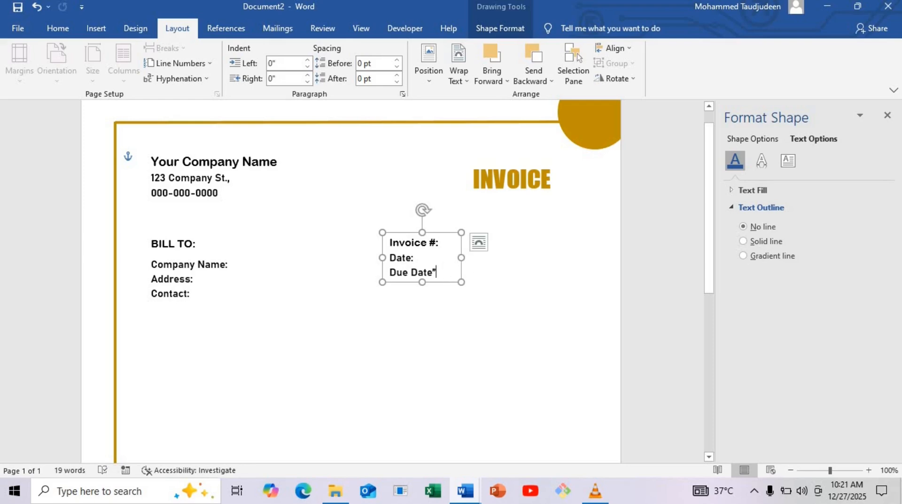
pyautogui.press('BackSpace')
pyautogui.moveTo(461, 258); pyautogui.dragTo(435, 297)
pyautogui.click(431, 284)
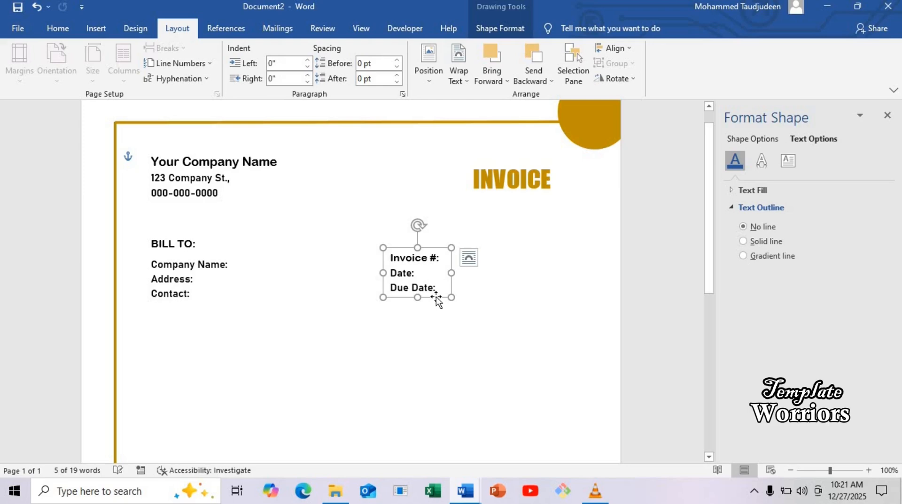
# - Insert a table with 5 columns and 8 rows below the billing and invoice details
pyautogui.click(331, 386)
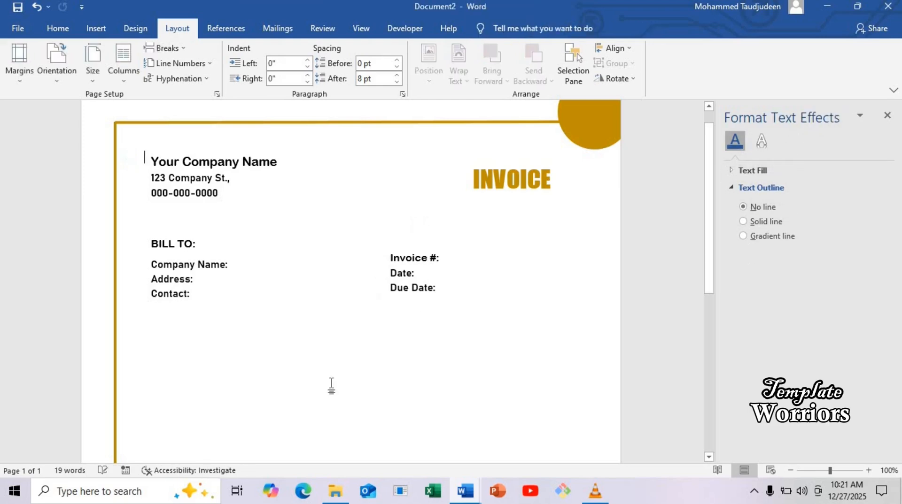
pyautogui.doubleClick(172, 318)
pyautogui.hotkey('ctrl', 'a')
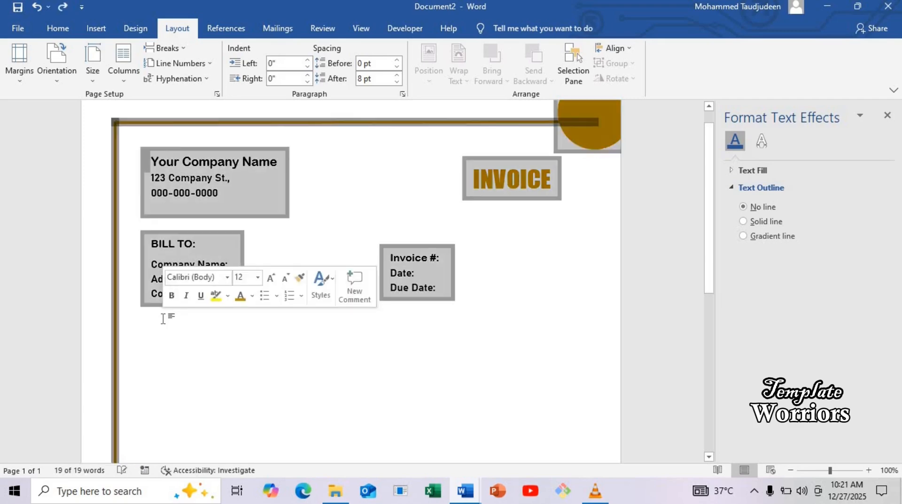
pyautogui.hotkey('ctrl', 'z')
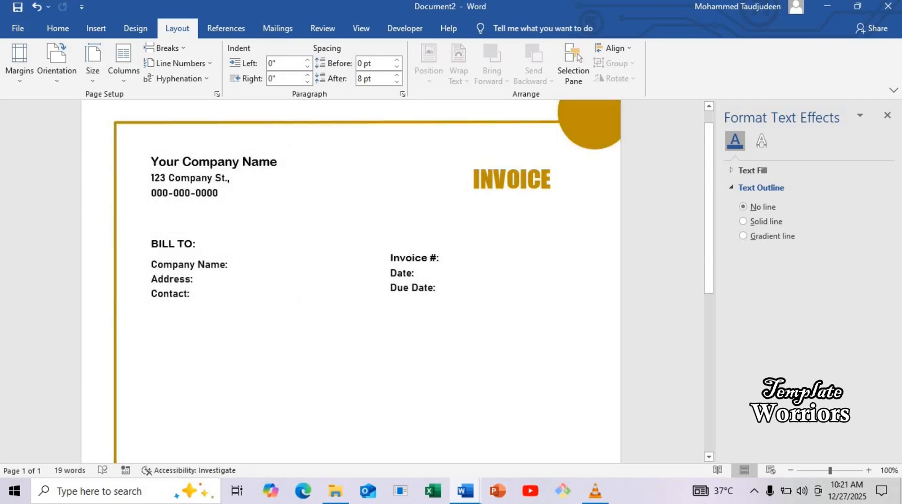
pyautogui.hotkey('ctrl', 'z')
pyautogui.click(88, 28)
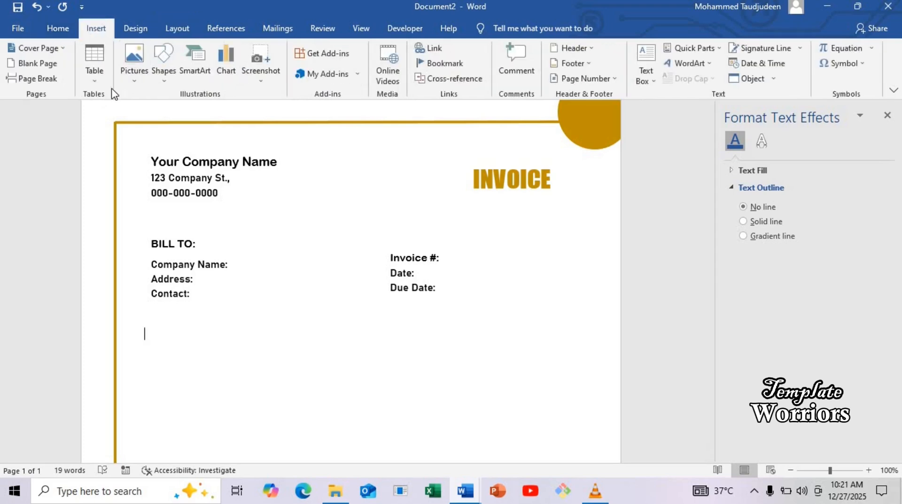
pyautogui.click(95, 66)
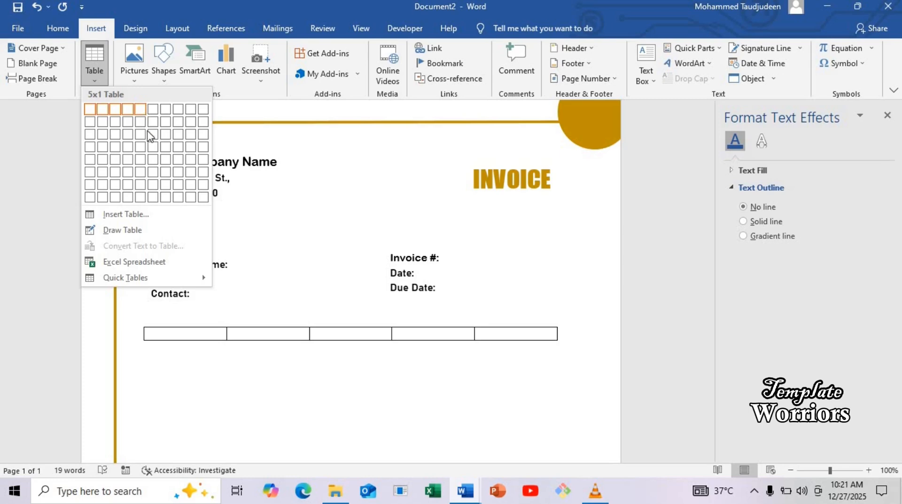
pyautogui.click(140, 196)
pyautogui.scroll(-3, 322, 406)
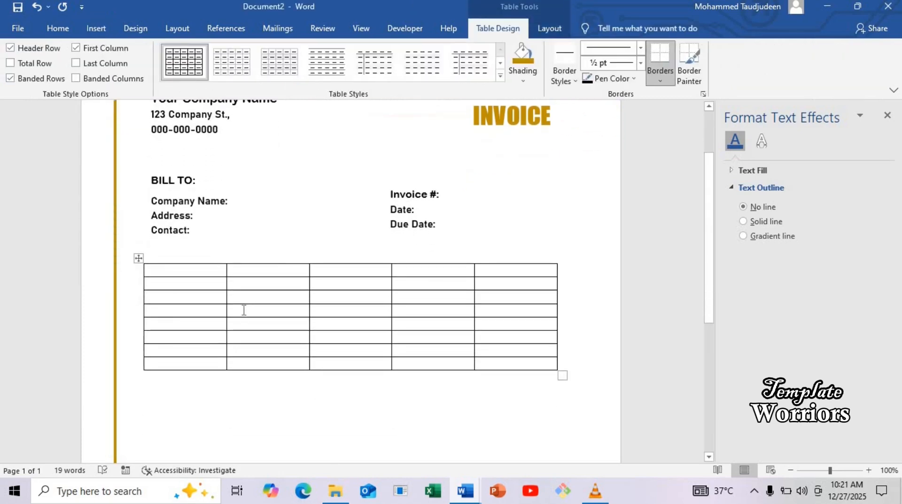
# - Increase the height of all the table's rows, keeping them about equally tall
pyautogui.click(868, 471)
pyautogui.scroll(1, 144, 255)
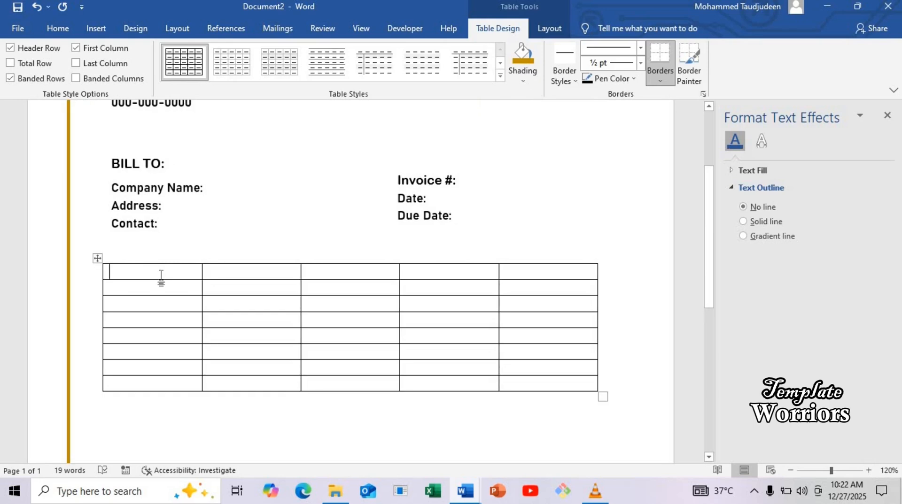
pyautogui.moveTo(159, 279); pyautogui.dragTo(148, 381)
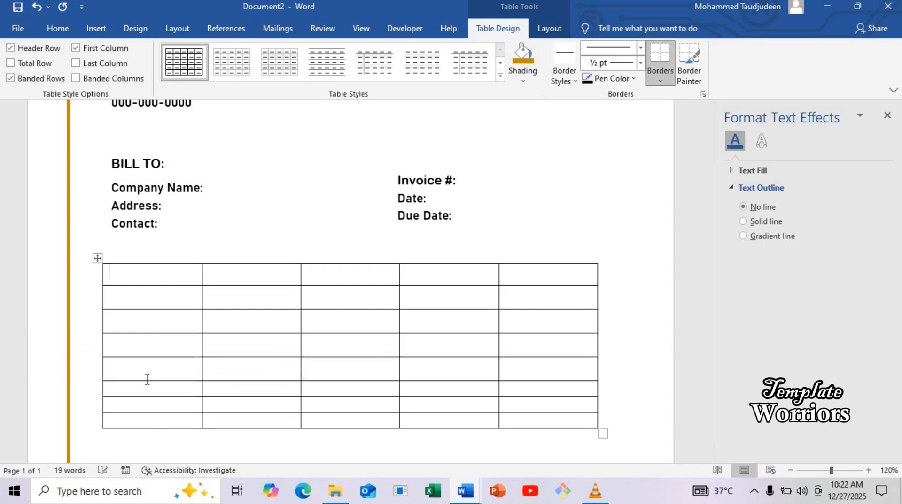
pyautogui.scroll(-3, 150, 313)
pyautogui.moveTo(152, 284); pyautogui.dragTo(151, 315)
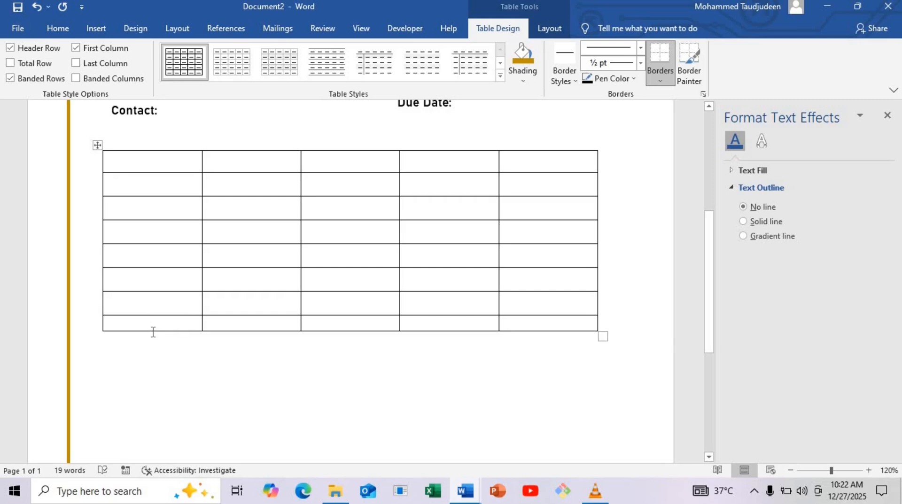
pyautogui.moveTo(152, 332); pyautogui.dragTo(151, 338)
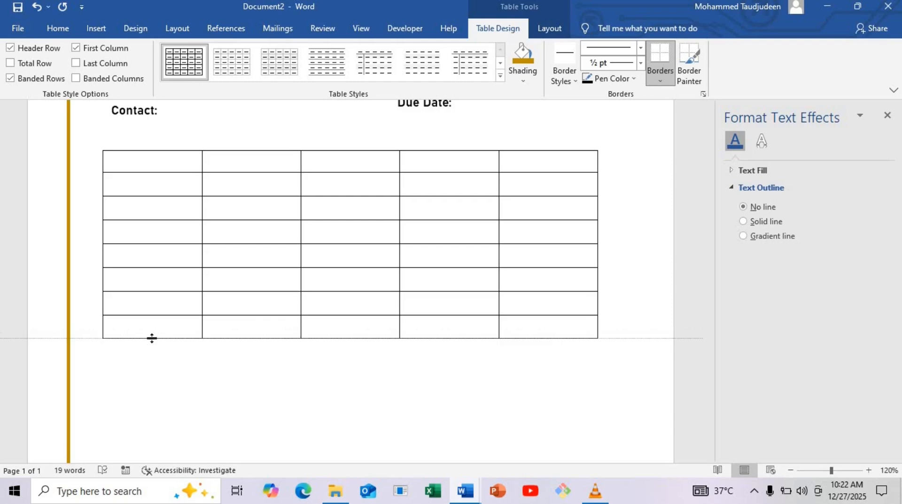
# - Add two more rows at the bottom of the items table
pyautogui.click(97, 339)
pyautogui.click(97, 363)
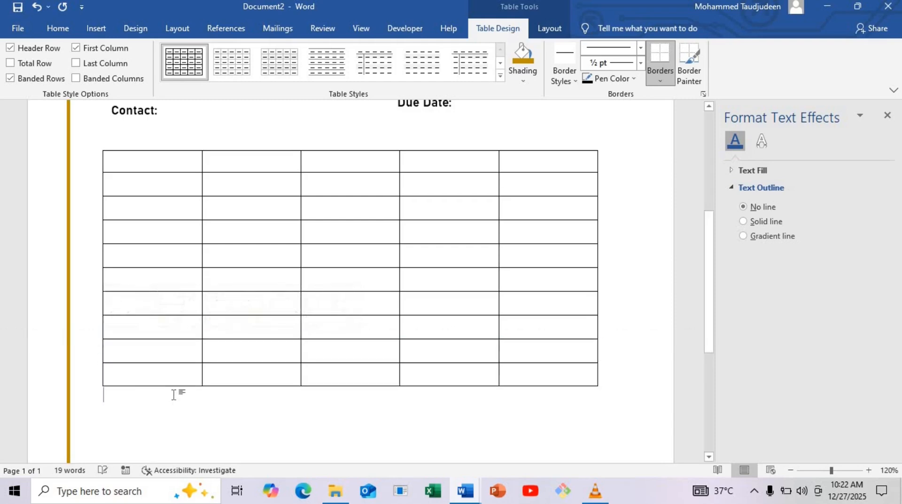
pyautogui.click(177, 395)
# - Shade the table's first row in the dark gold used for the border
pyautogui.click(86, 167)
pyautogui.scroll(3, 126, 272)
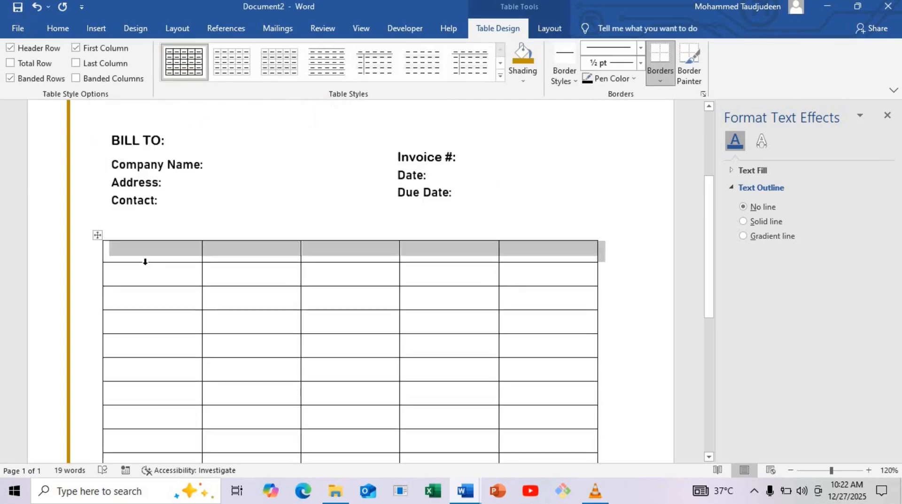
pyautogui.click(524, 79)
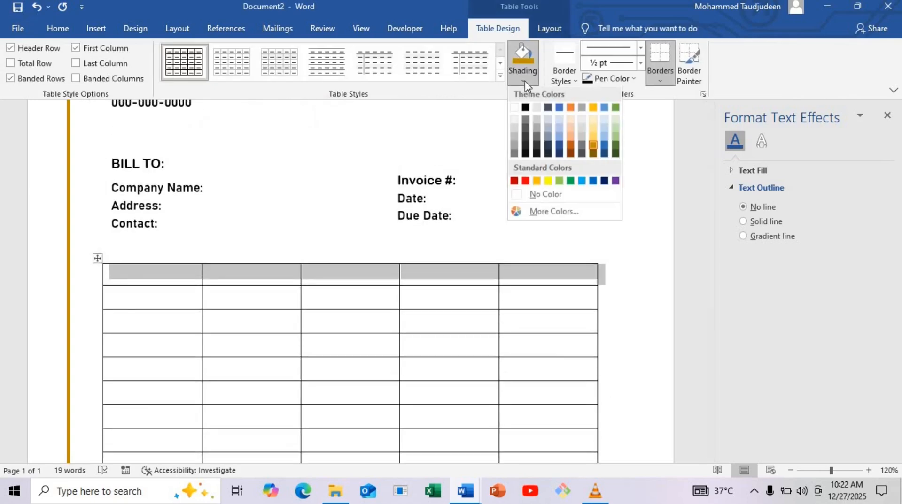
pyautogui.click(595, 150)
# - Enter the column headings NO, DESCRIPTION, QTY, UNIT PRICE and AMOUNT in the gold row
pyautogui.click(126, 275)
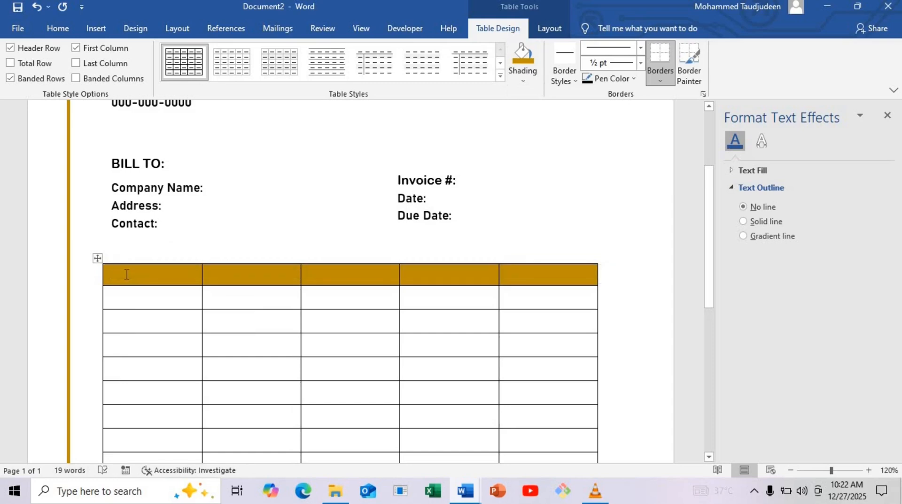
pyautogui.write('no')
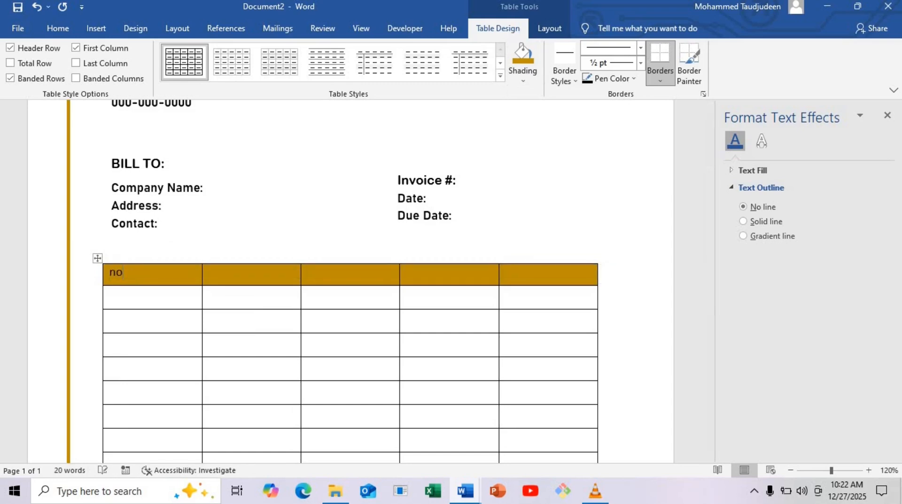
pyautogui.write('N')
pyautogui.write('D')
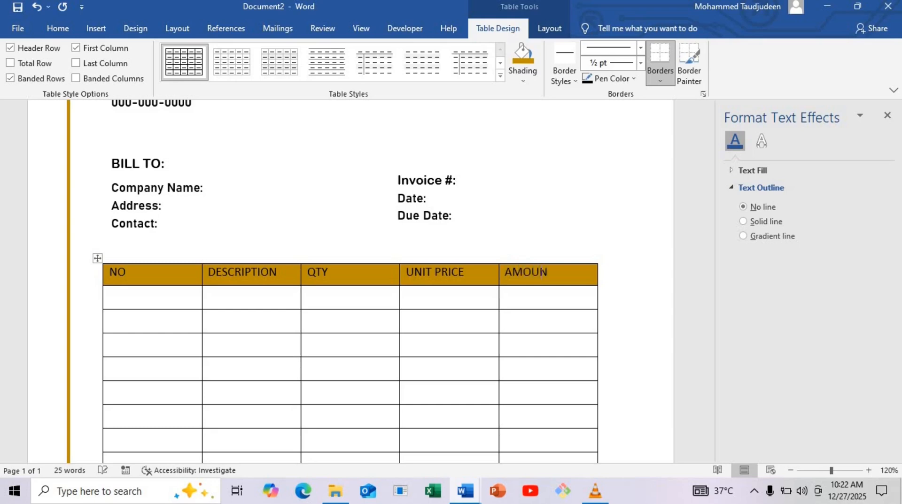
pyautogui.write('T')
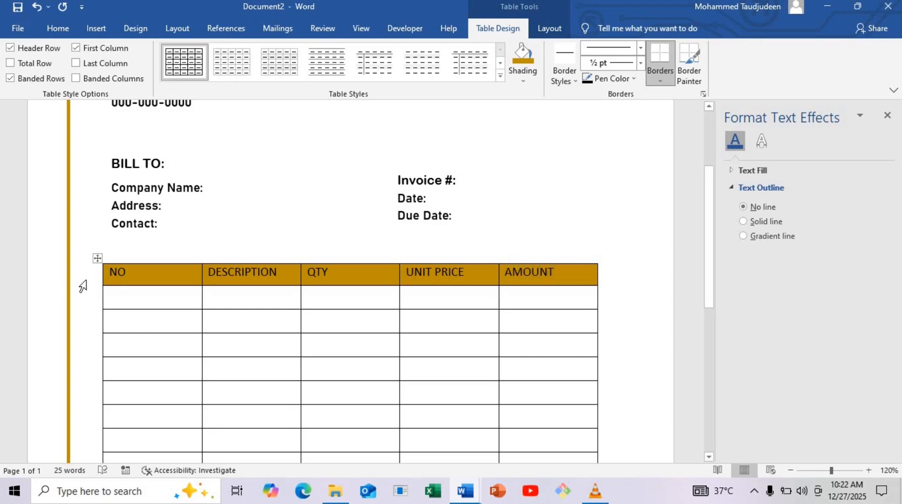
# - Center the heading row's text and format it in white Bahnschrift SemiBold at size 14
pyautogui.click(84, 283)
pyautogui.click(58, 28)
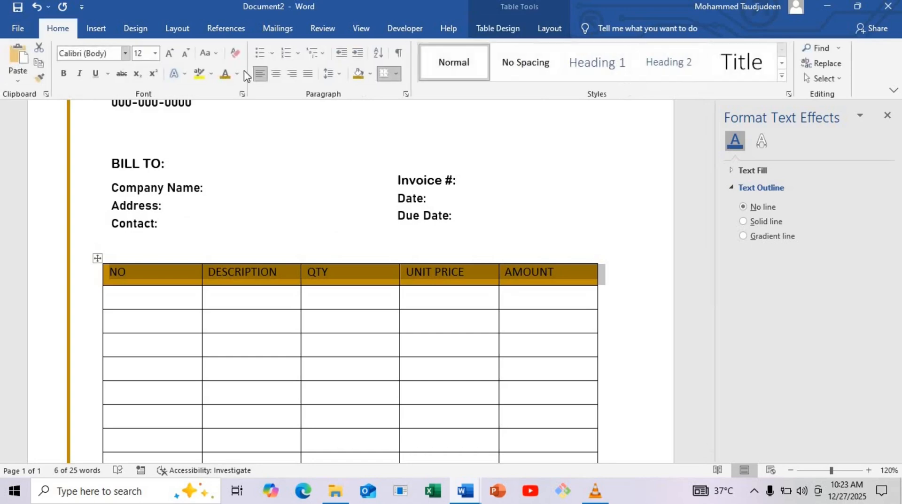
pyautogui.click(276, 73)
pyautogui.click(125, 53)
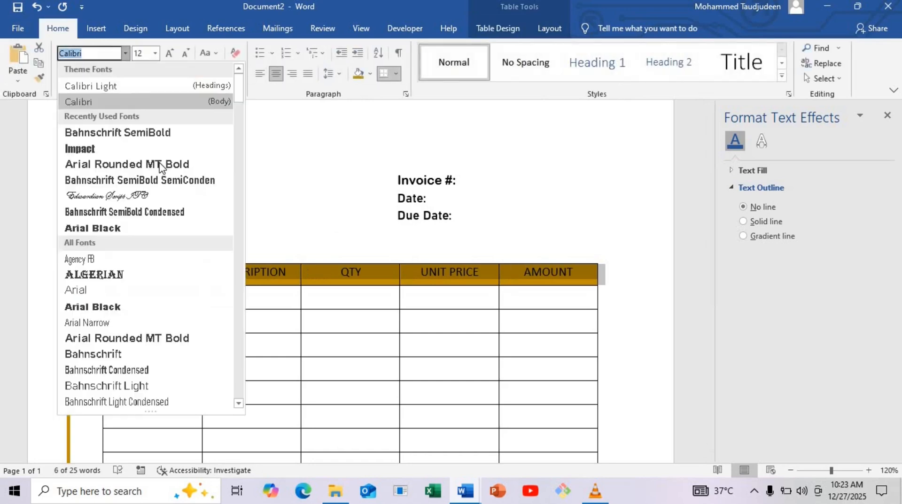
pyautogui.click(157, 132)
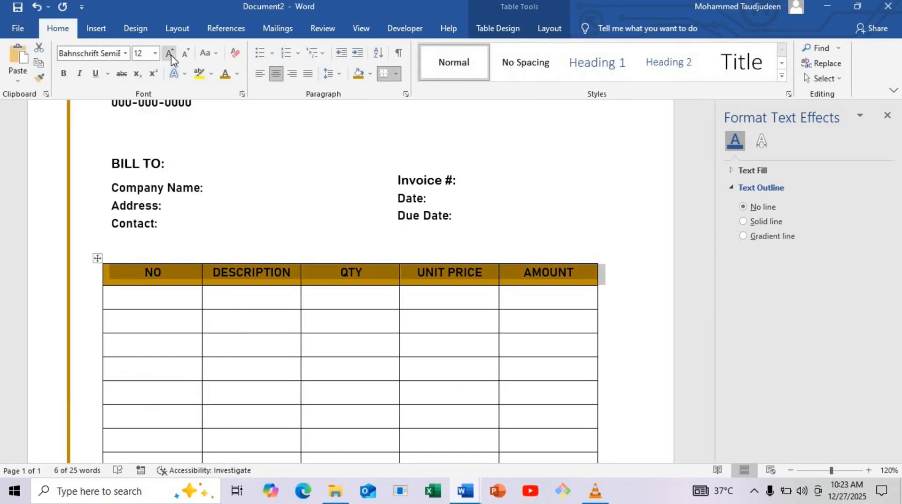
pyautogui.click(170, 53)
pyautogui.click(237, 73)
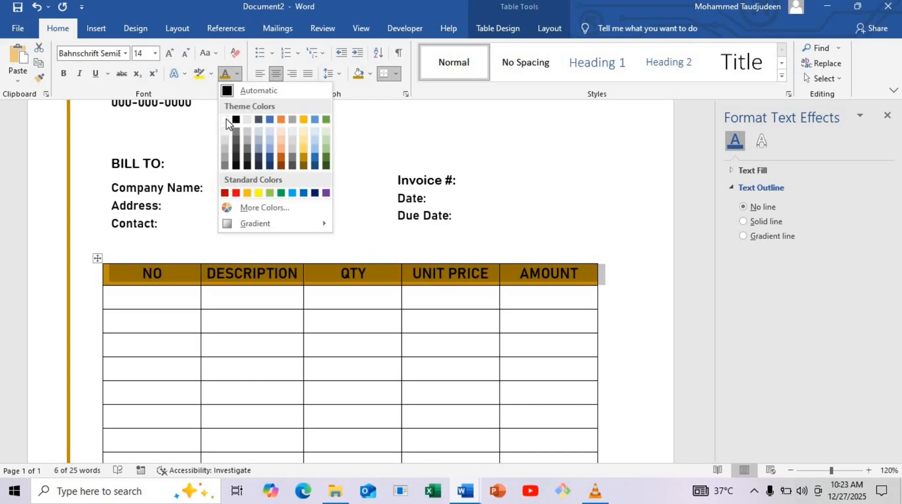
pyautogui.click(225, 119)
pyautogui.click(549, 277)
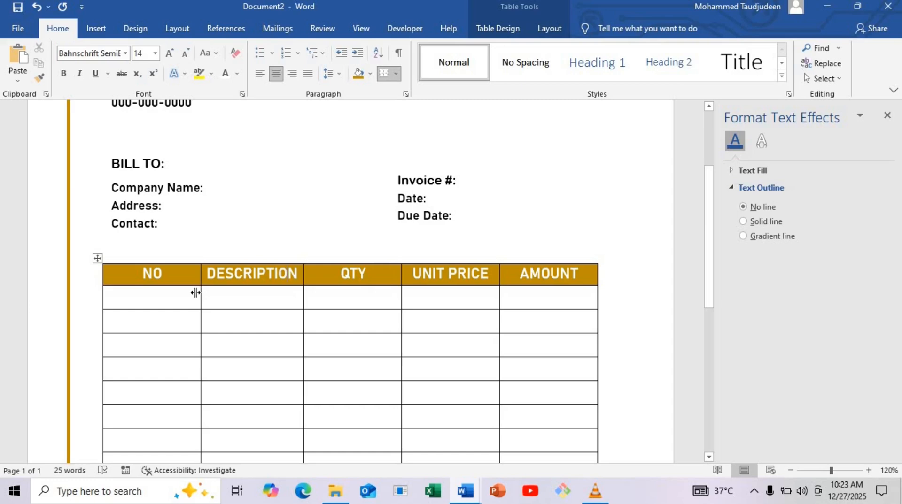
# - Narrow the NO and QTY columns, widen DESCRIPTION and AMOUNT, and keep the UNIT PRICE heading on one line
pyautogui.moveTo(195, 293); pyautogui.dragTo(157, 291)
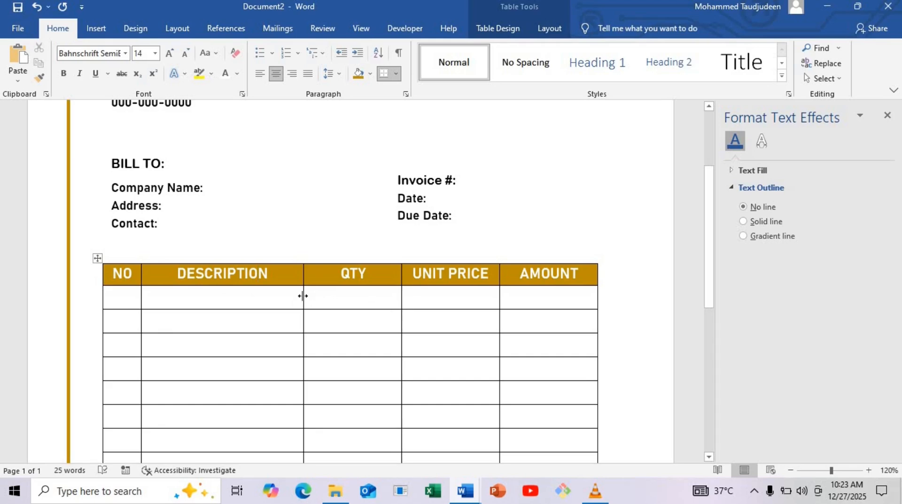
pyautogui.moveTo(305, 298); pyautogui.dragTo(351, 301)
pyautogui.moveTo(499, 297); pyautogui.dragTo(479, 299)
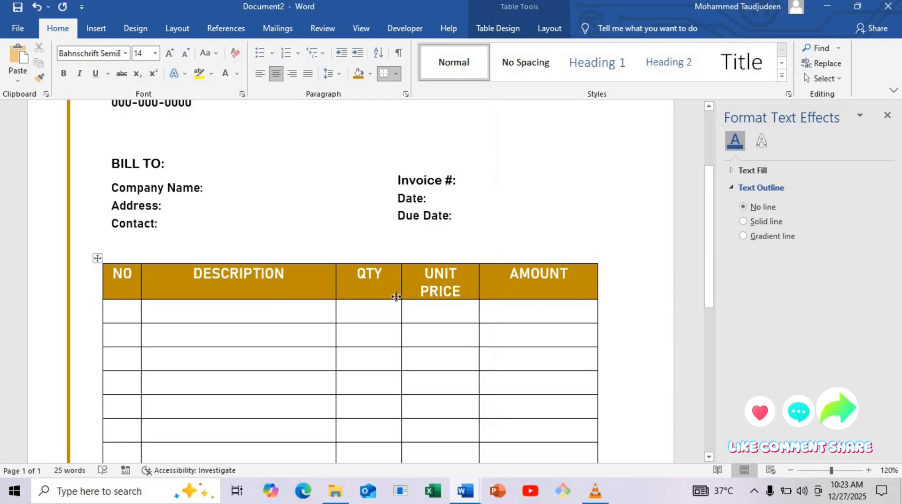
pyautogui.moveTo(400, 298); pyautogui.dragTo(343, 308)
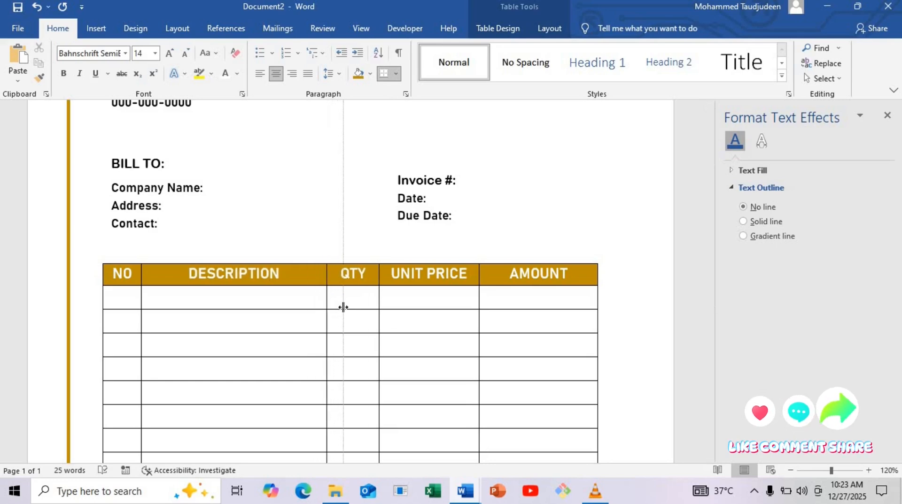
pyautogui.click(366, 217)
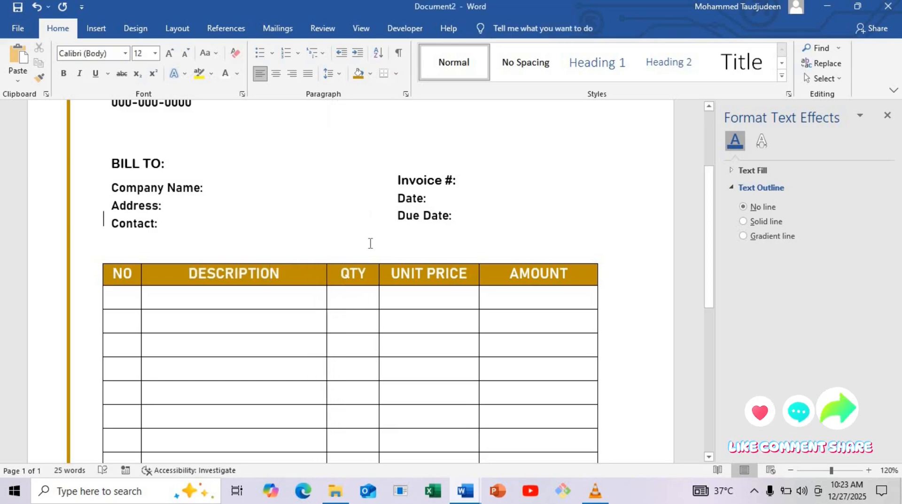
# - Copy the text box with the invoice number and dates and place the copy just below the table, under the UNIT PRICE column
pyautogui.scroll(-6, 393, 321)
pyautogui.scroll(7, 393, 316)
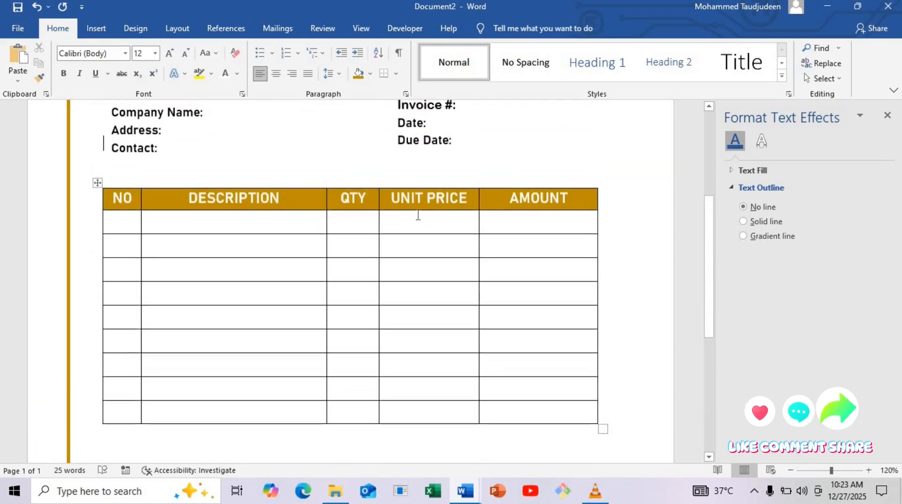
pyautogui.click(420, 245)
pyautogui.moveTo(414, 265); pyautogui.dragTo(431, 437)
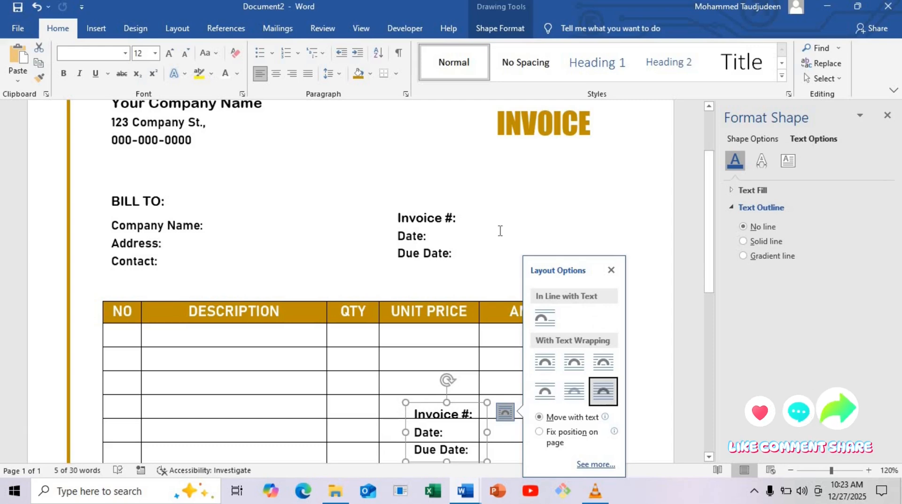
pyautogui.click(500, 231)
pyautogui.scroll(-5, 441, 277)
pyautogui.click(437, 237)
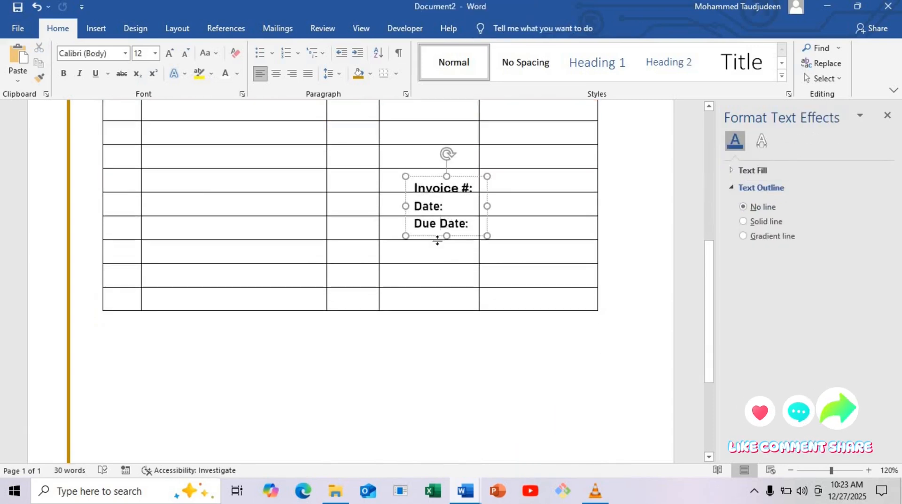
pyautogui.moveTo(438, 237)
pyautogui.mouseDown()
pyautogui.moveTo(443, 338)
pyautogui.moveTo(436, 364)
pyautogui.moveTo(409, 382)
pyautogui.mouseUp()
# - Replace the copied box's text with the lines "Subtotal:", "Sales Tax:" and "Total", and enlarge the box slightly
pyautogui.moveTo(451, 363); pyautogui.dragTo(394, 320)
pyautogui.press('BackSpace')
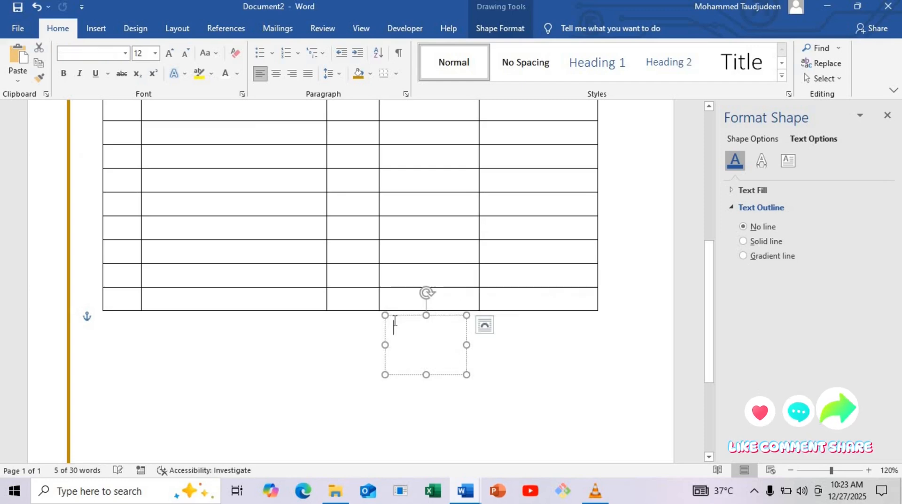
pyautogui.write('sUB')
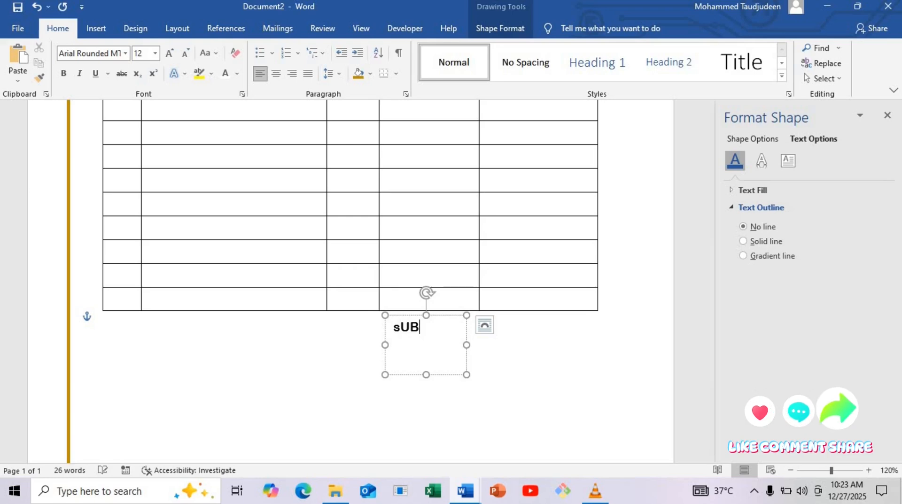
pyautogui.press('BackSpace')
pyautogui.press('BackSpace')
pyautogui.press('BackSpace')
pyautogui.write('Subtotal')
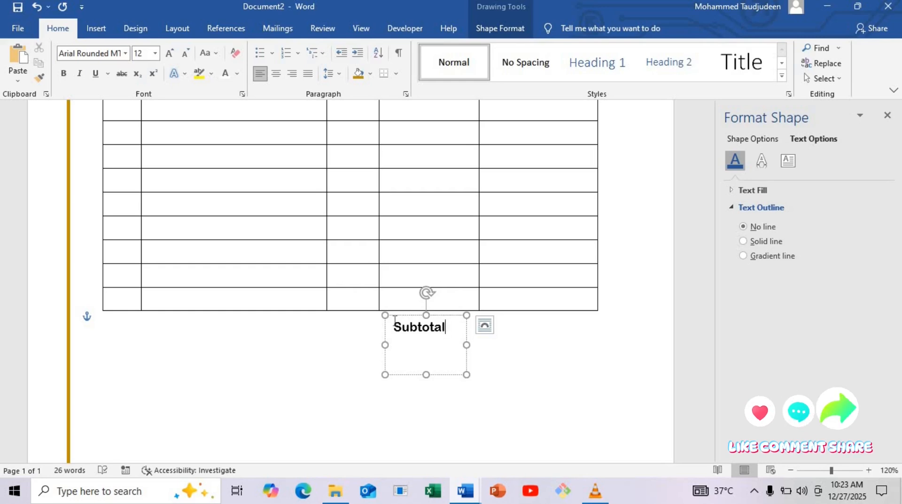
pyautogui.write(':')
pyautogui.press('Return')
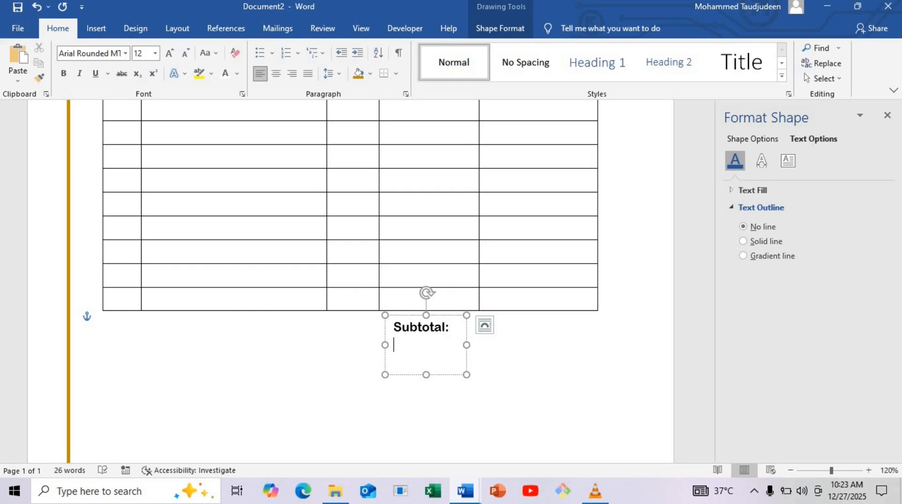
pyautogui.write('Sales Tax:')
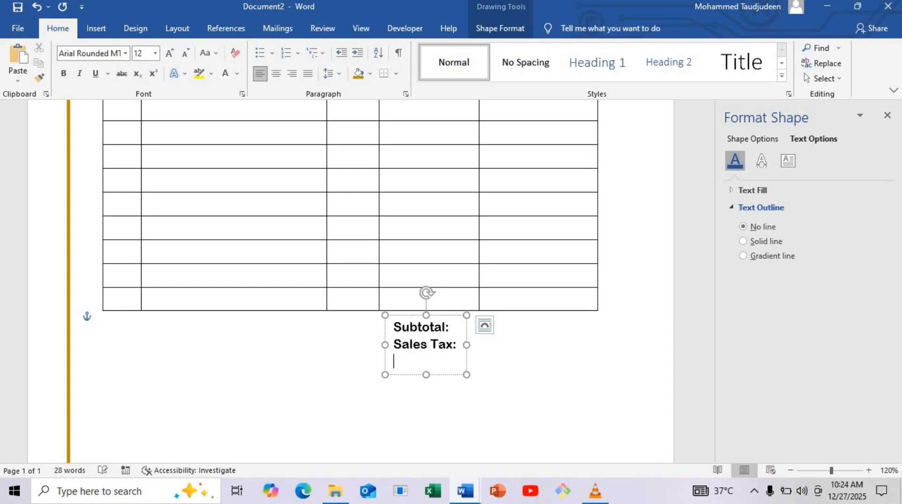
pyautogui.write('otal')
pyautogui.moveTo(466, 375); pyautogui.dragTo(475, 395)
# - Set the paragraph spacing after the "Sales Tax:" line to 8 pt
pyautogui.moveTo(458, 345); pyautogui.dragTo(374, 350)
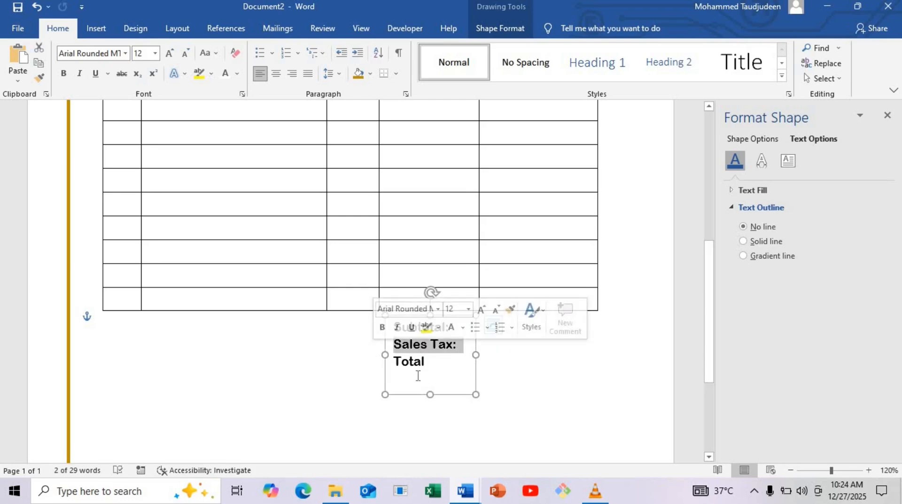
pyautogui.click(186, 34)
pyautogui.click(361, 79)
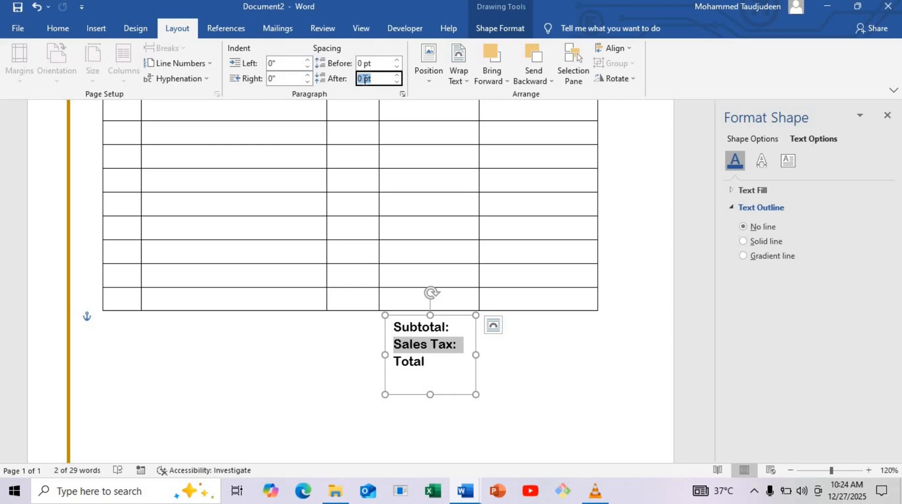
pyautogui.write('8')
pyautogui.press('Return')
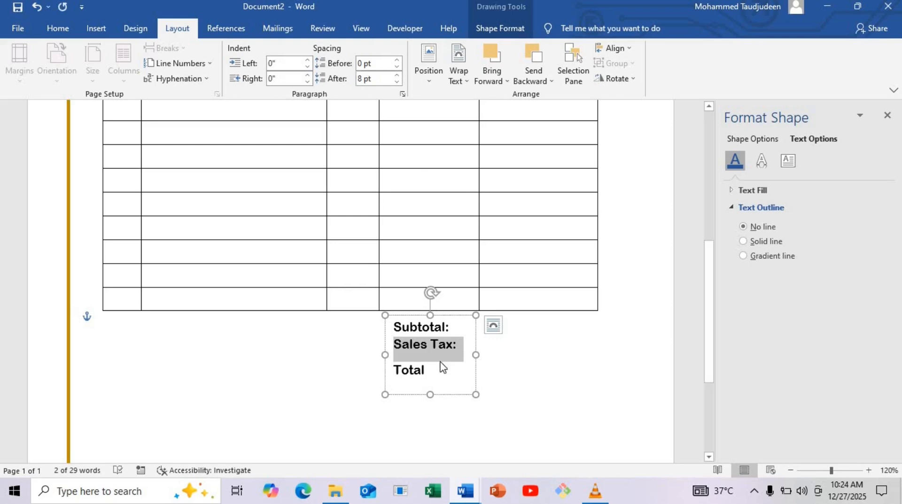
# - Color the word "Total" dark gold and place the text cursor at its end
pyautogui.moveTo(434, 374); pyautogui.dragTo(393, 372)
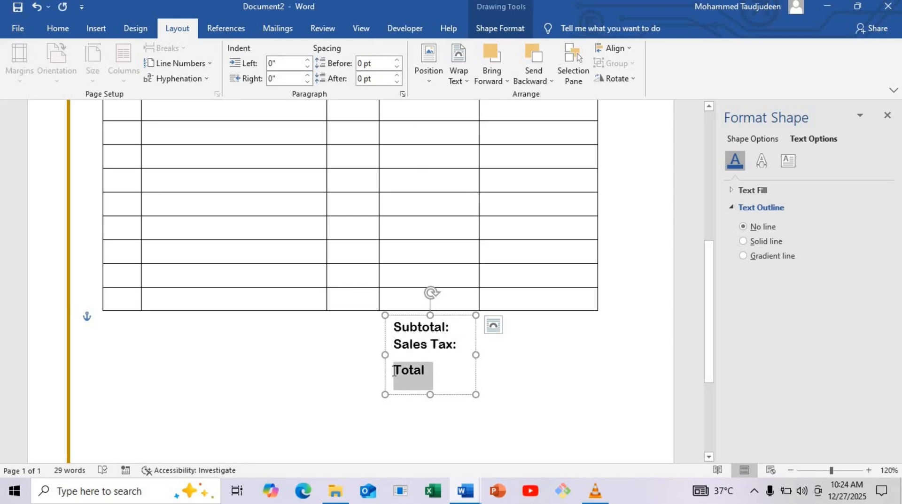
pyautogui.click(58, 29)
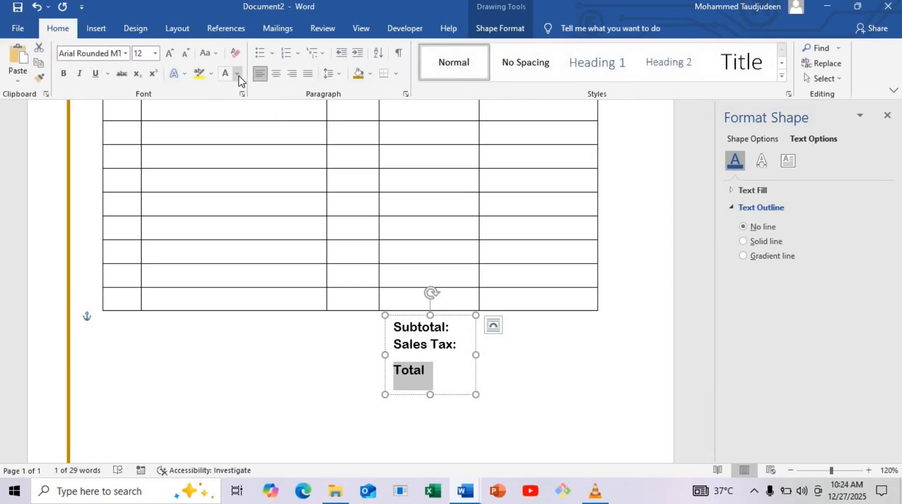
pyautogui.click(237, 73)
pyautogui.click(304, 155)
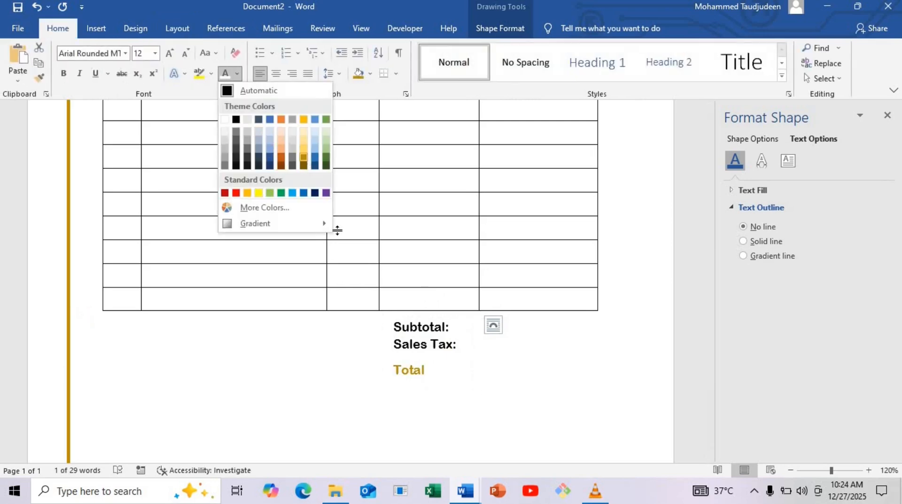
pyautogui.click(430, 372)
pyautogui.click(429, 369)
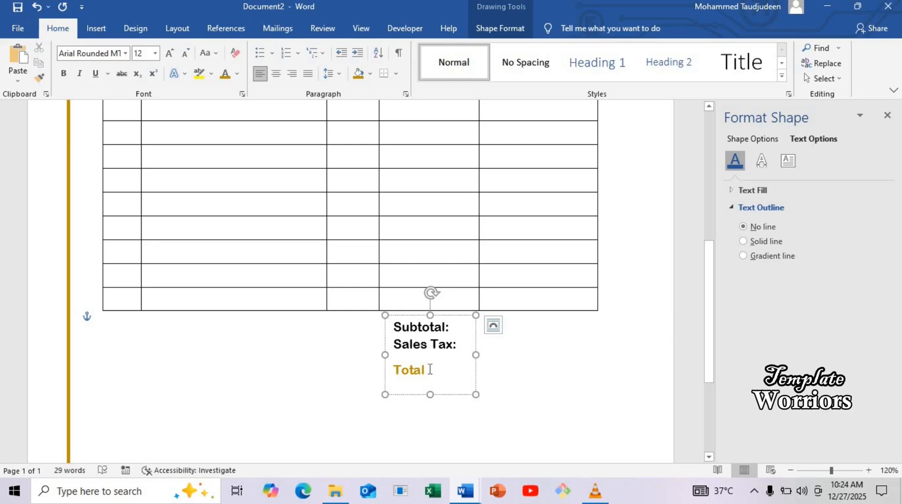
# - Add a colon after "Total" and shorten the text box's height to fit its three lines
pyautogui.write(':')
pyautogui.moveTo(432, 395); pyautogui.dragTo(431, 383)
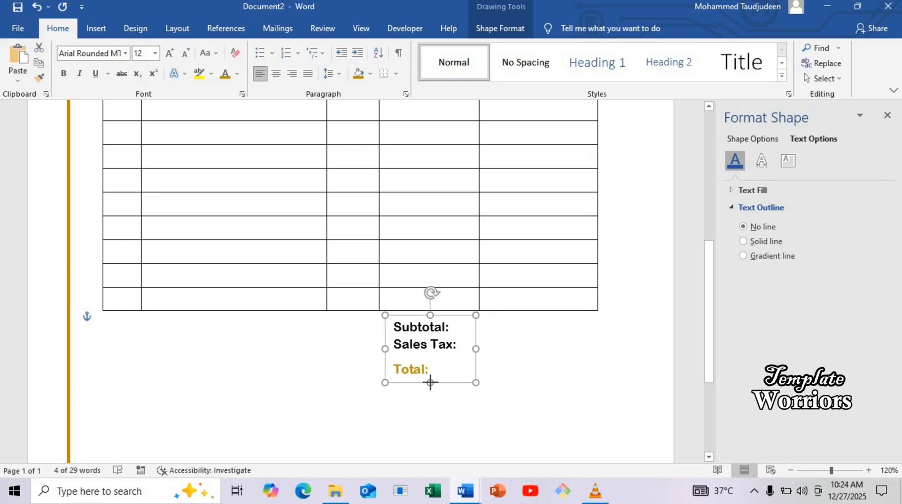
pyautogui.click(435, 395)
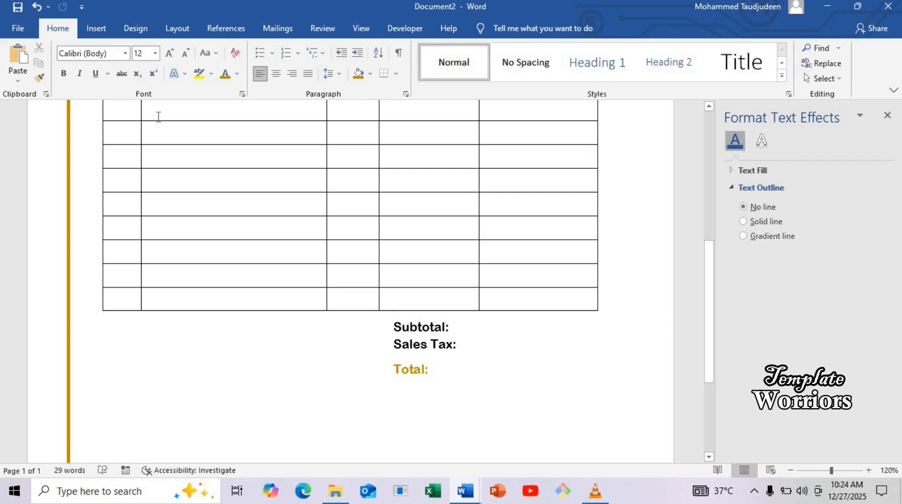
# - Draw a horizontal line about 2.88" long between "Sales Tax:" and "Total:", ending at the table's right edge
pyautogui.click(96, 29)
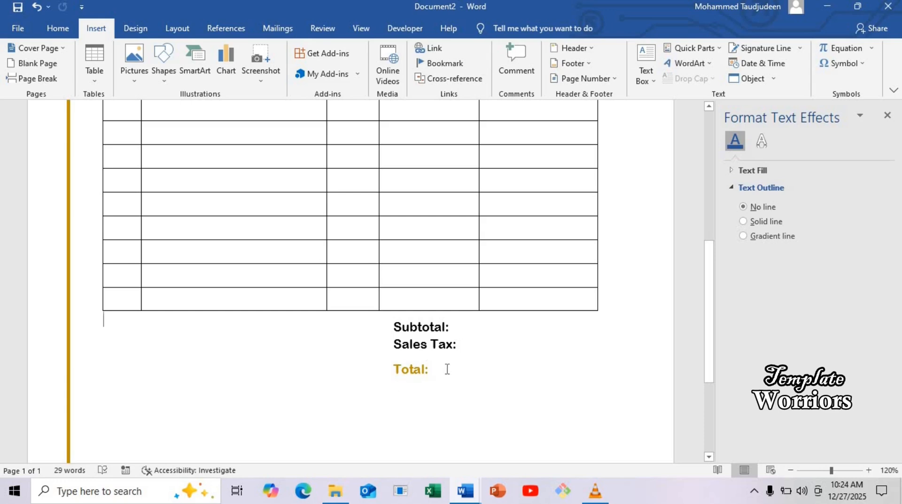
pyautogui.click(164, 71)
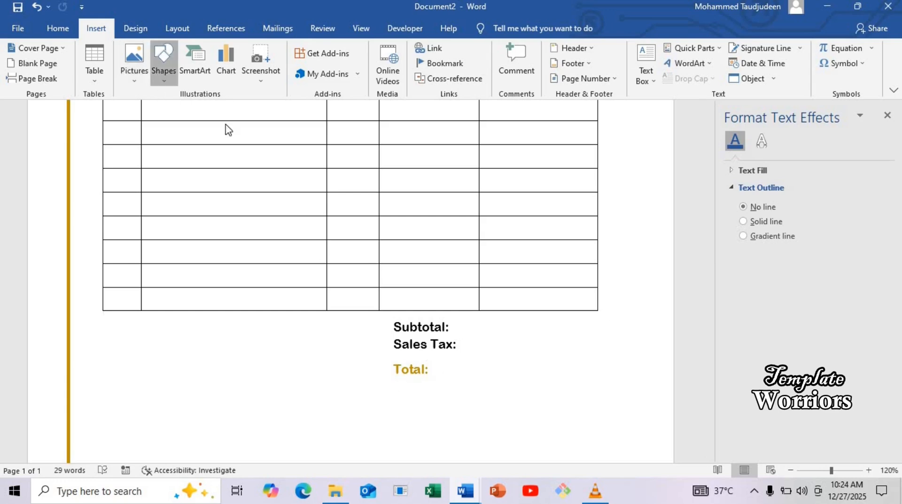
pyautogui.click(176, 111)
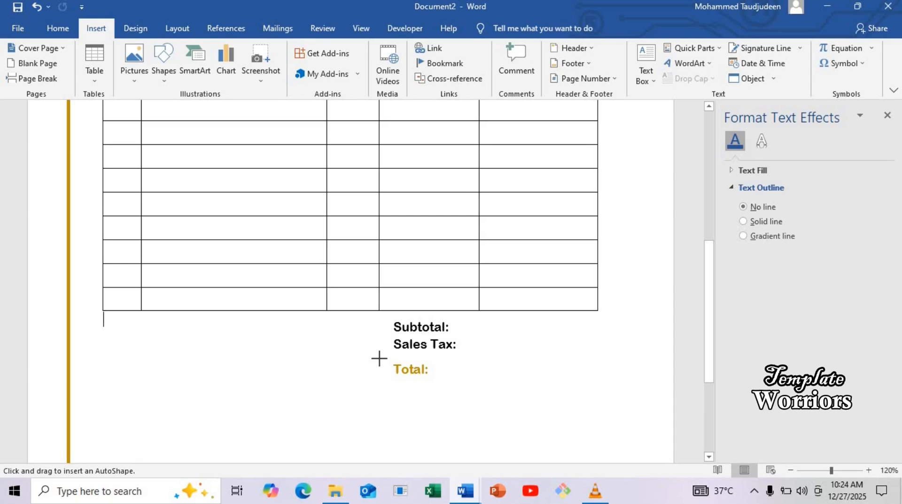
pyautogui.moveTo(379, 358); pyautogui.dragTo(598, 359)
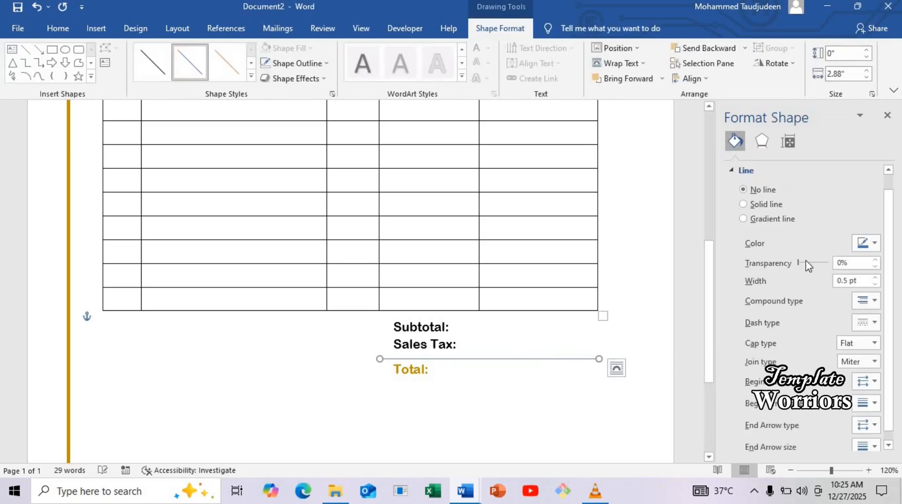
# - Format the line as 1.75 pt dark gold and place a copy of it just below "Total:"
pyautogui.click(875, 283)
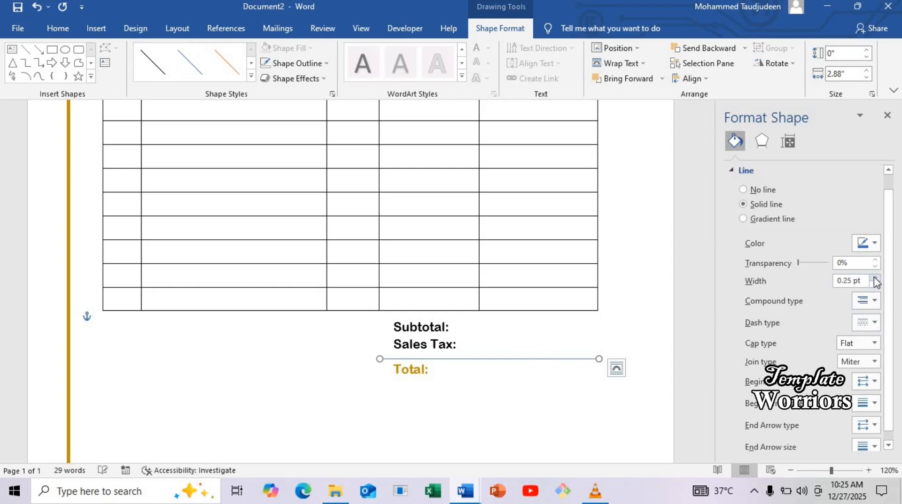
pyautogui.click(875, 279)
pyautogui.click(875, 278)
pyautogui.click(875, 278)
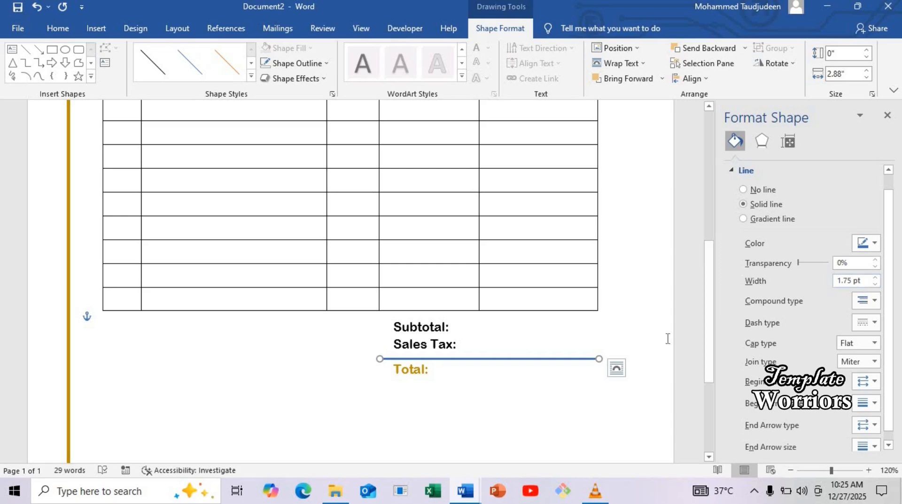
pyautogui.click(864, 244)
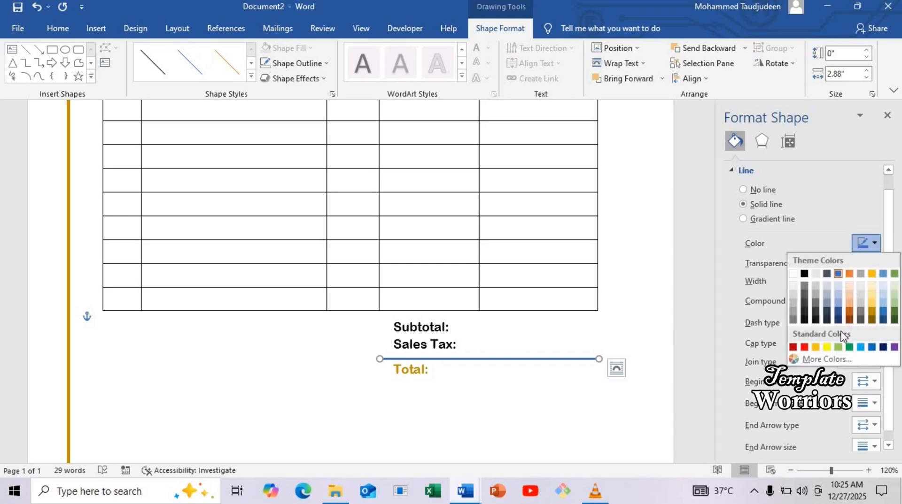
pyautogui.click(872, 312)
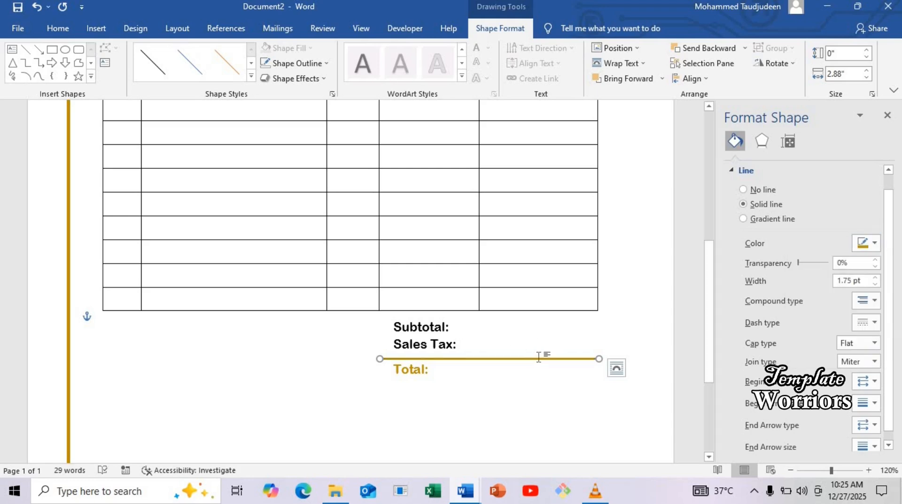
pyautogui.moveTo(539, 359); pyautogui.dragTo(545, 381)
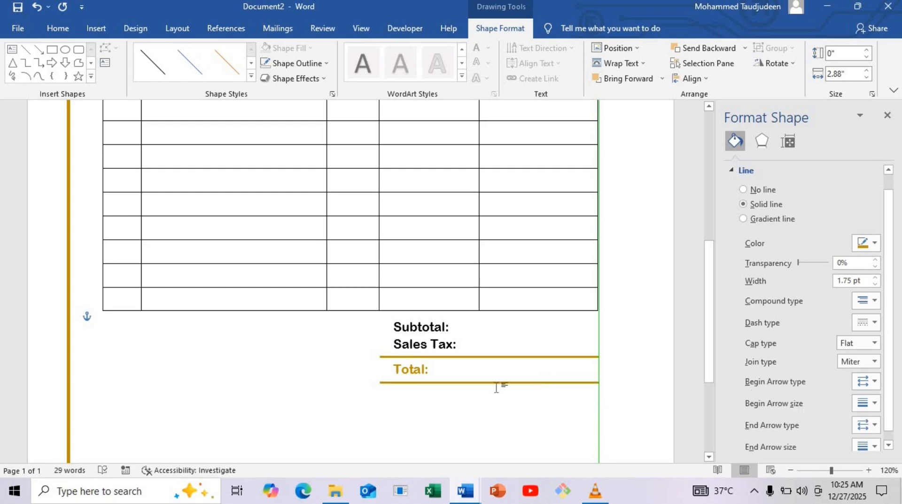
# - Copy the totals text box into the blank area below the table, above the gold circle at the page's lower-left corner
pyautogui.click(392, 346)
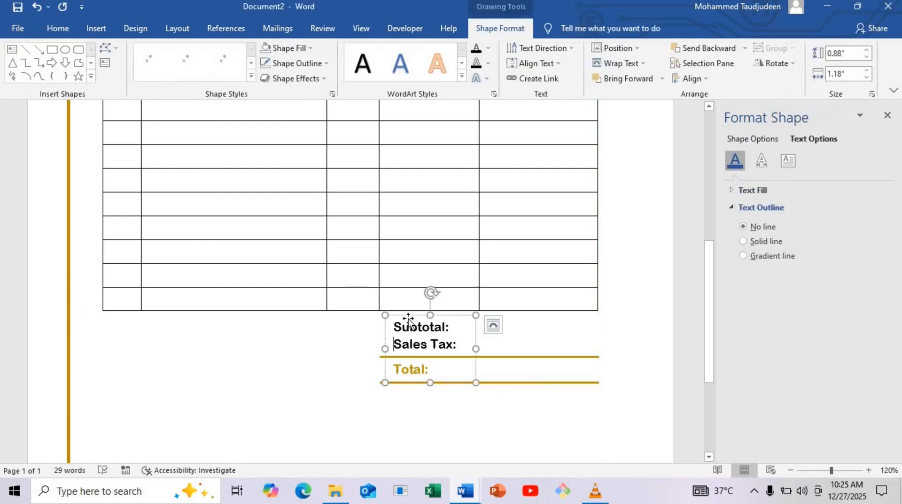
pyautogui.keyDown('ctrl'); pyautogui.moveTo(408, 322); pyautogui.dragTo(213, 373); pyautogui.keyUp('ctrl')
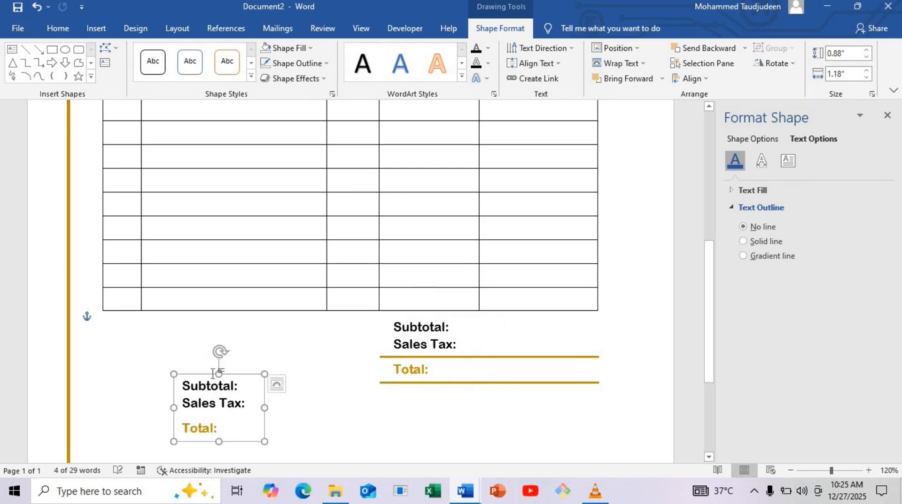
pyautogui.scroll(-5, 213, 373)
pyautogui.moveTo(215, 270); pyautogui.dragTo(198, 341)
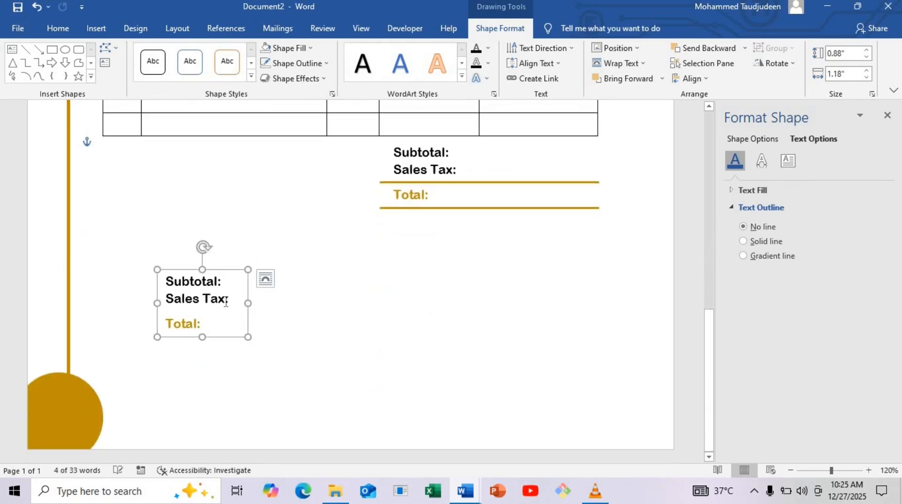
# - Replace the copy's "Subtotal:" and "Sales Tax:" lines with "Terms & Conditions" and set its spacing after to 0 pt
pyautogui.moveTo(230, 303); pyautogui.dragTo(166, 290)
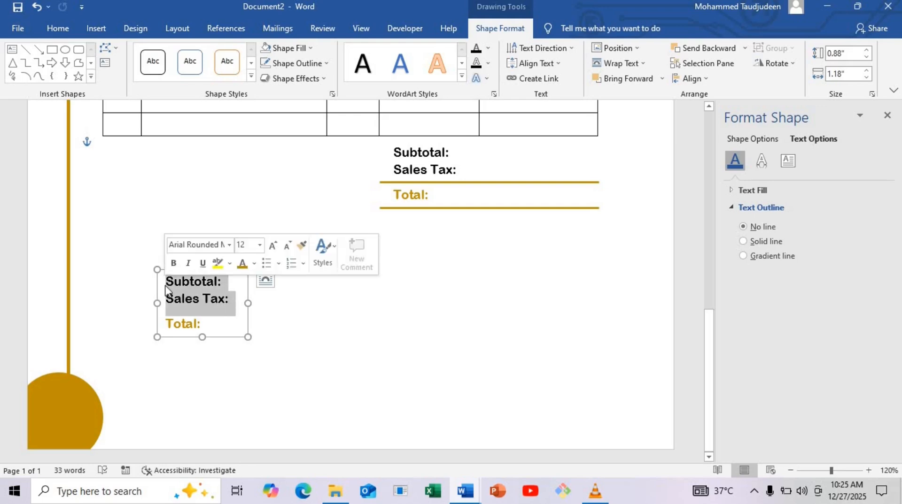
pyautogui.write('Te')
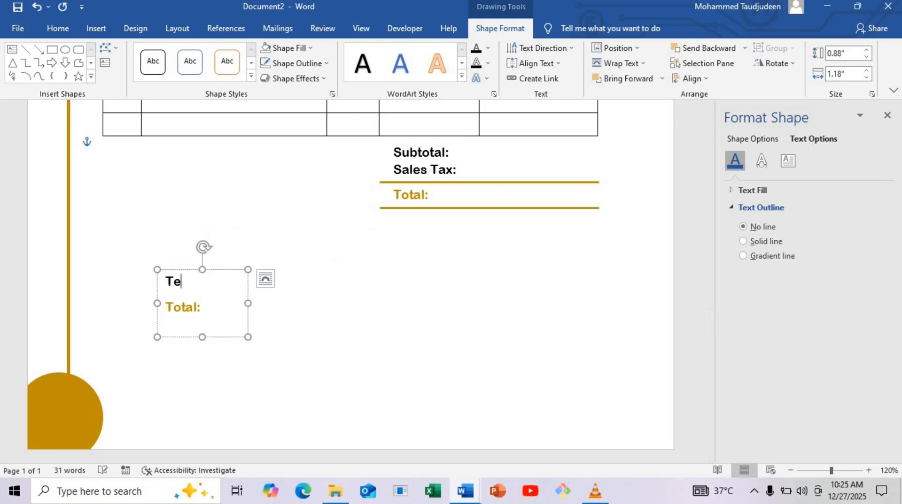
pyautogui.write('rms & Conditions')
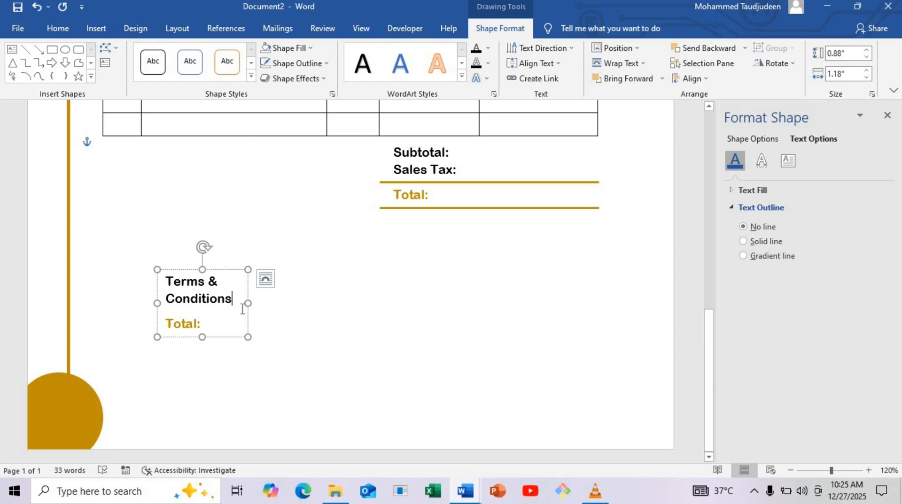
pyautogui.doubleClick(221, 306)
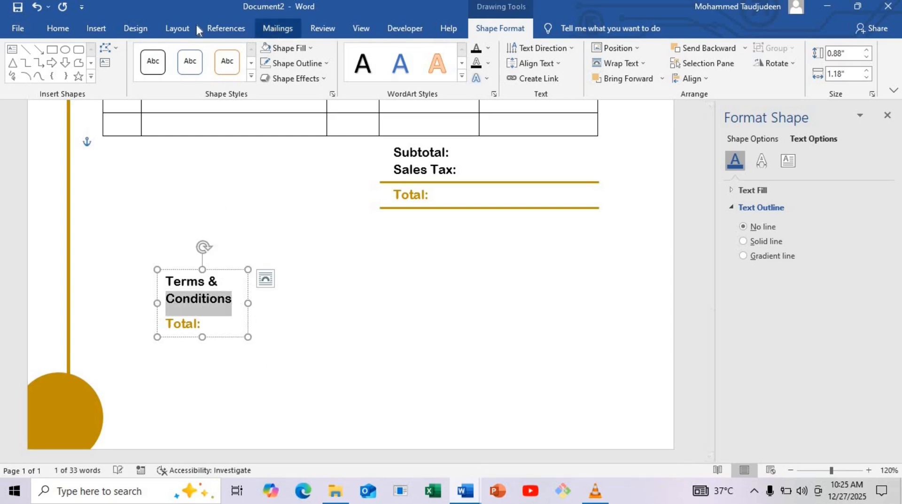
pyautogui.click(397, 81)
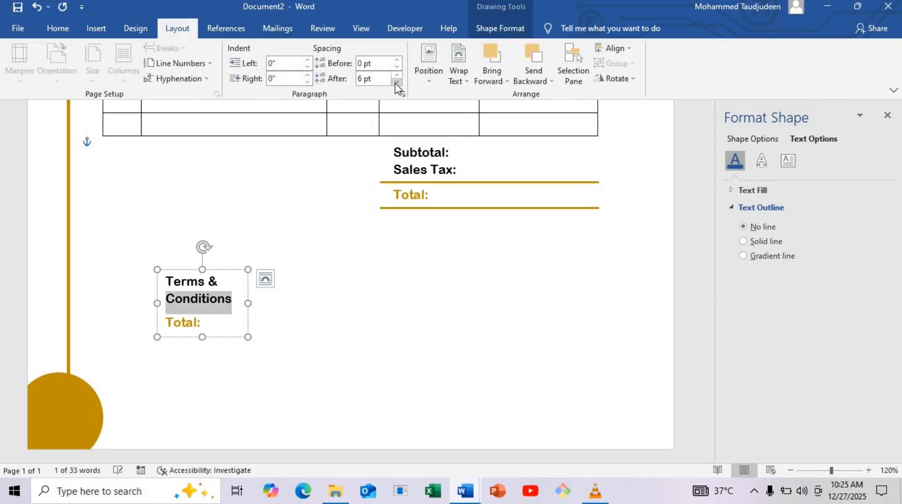
pyautogui.click(397, 81)
# - Replace "Total:" in the copied box with "Payment is due within 14 days" and enlarge the box to show the text
pyautogui.tripleClick(173, 311)
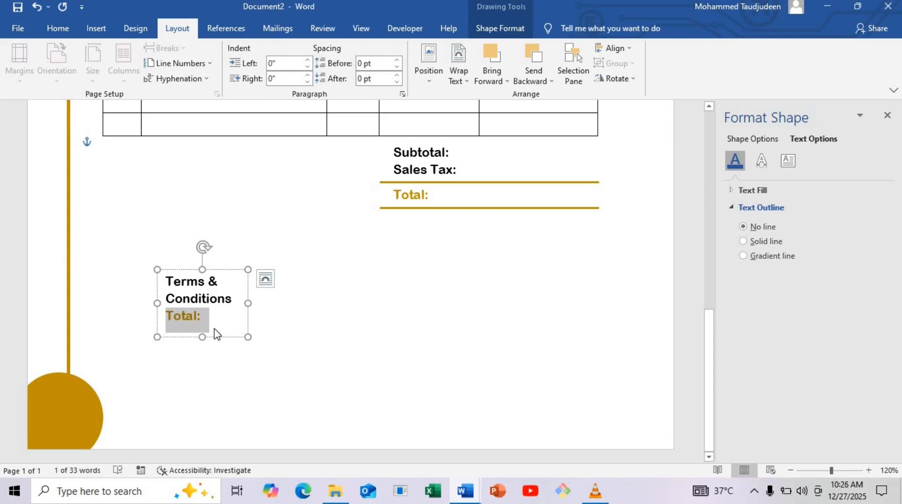
pyautogui.write('Payment is')
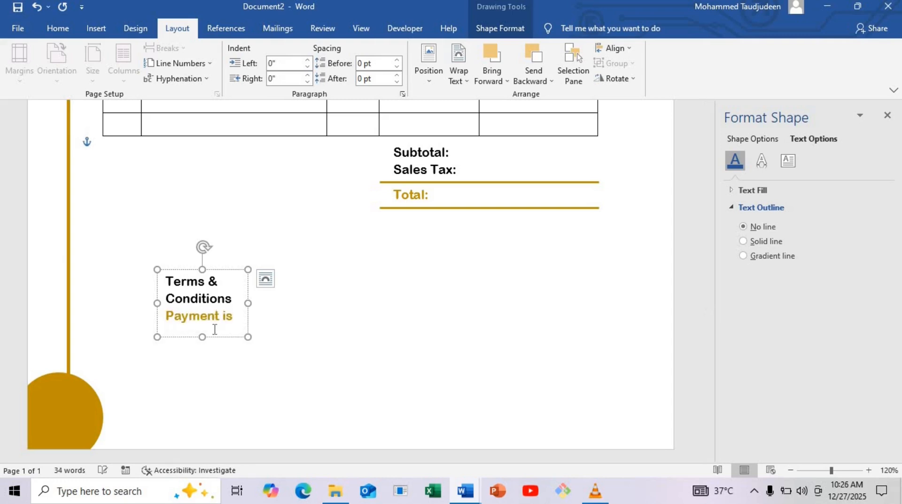
pyautogui.write(' Due within')
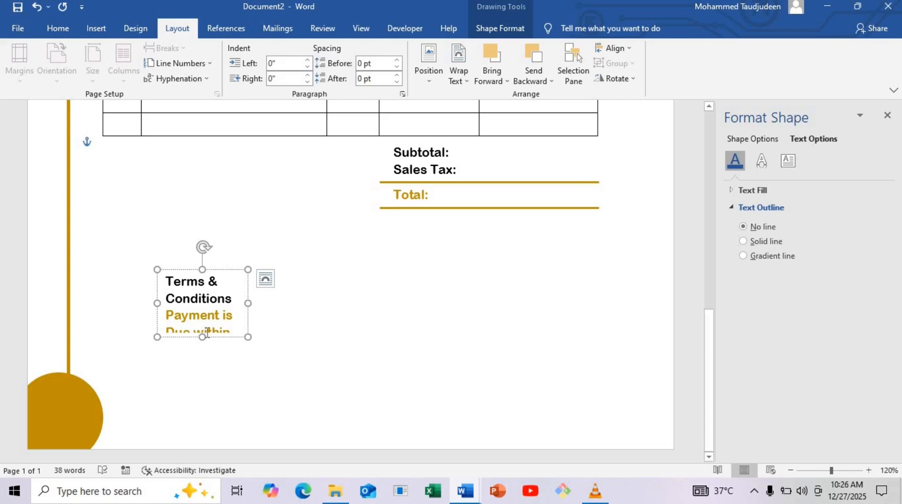
pyautogui.moveTo(203, 337); pyautogui.dragTo(204, 352)
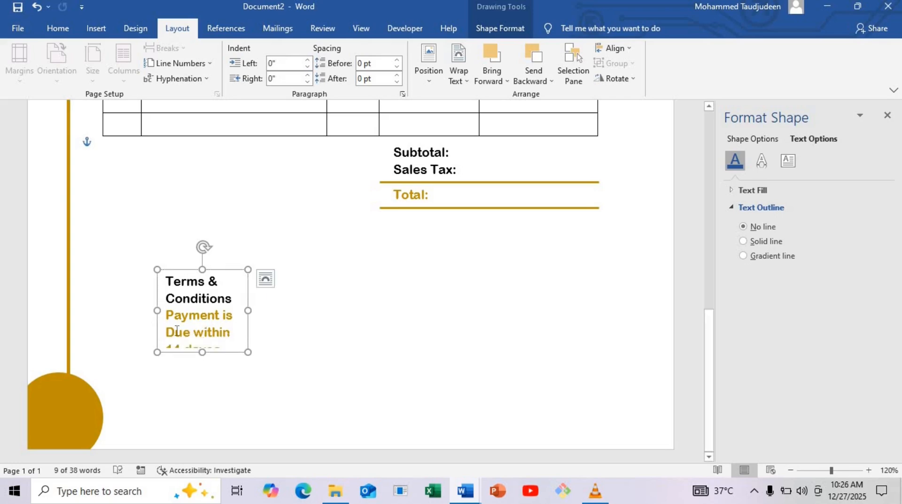
pyautogui.press('BackSpace')
pyautogui.write('d')
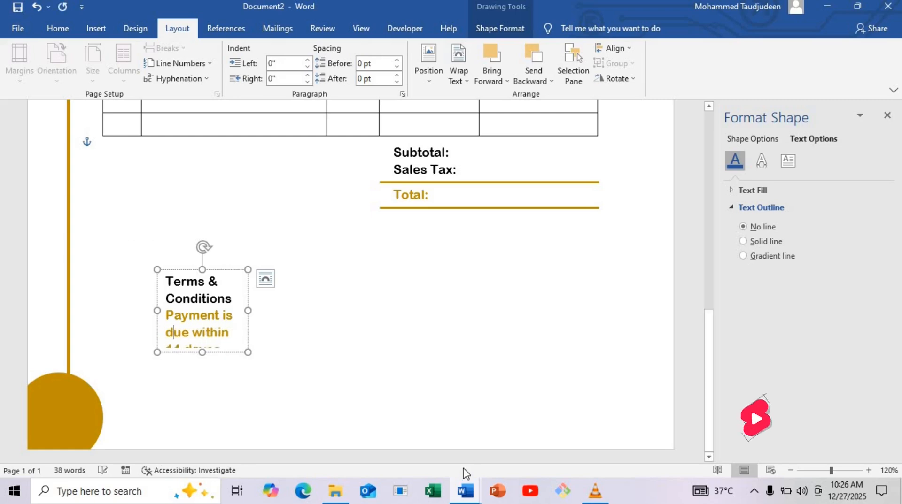
pyautogui.moveTo(248, 353); pyautogui.dragTo(327, 374)
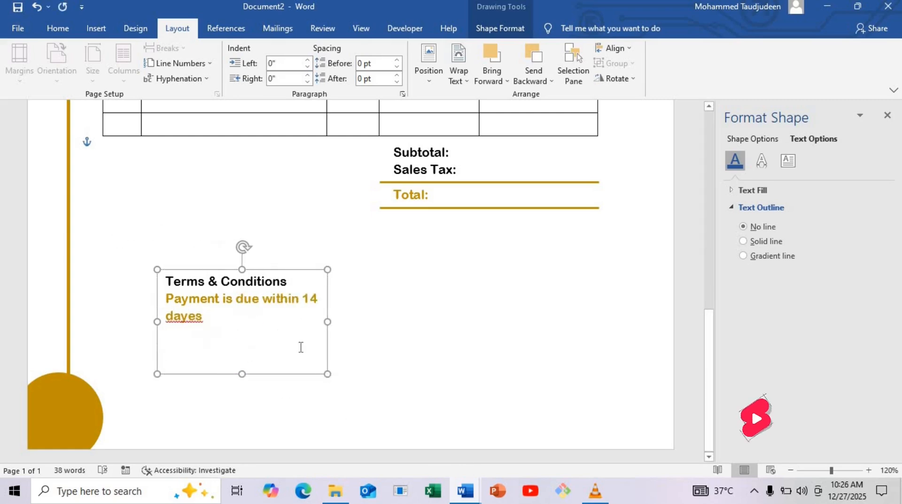
pyautogui.press('Left')
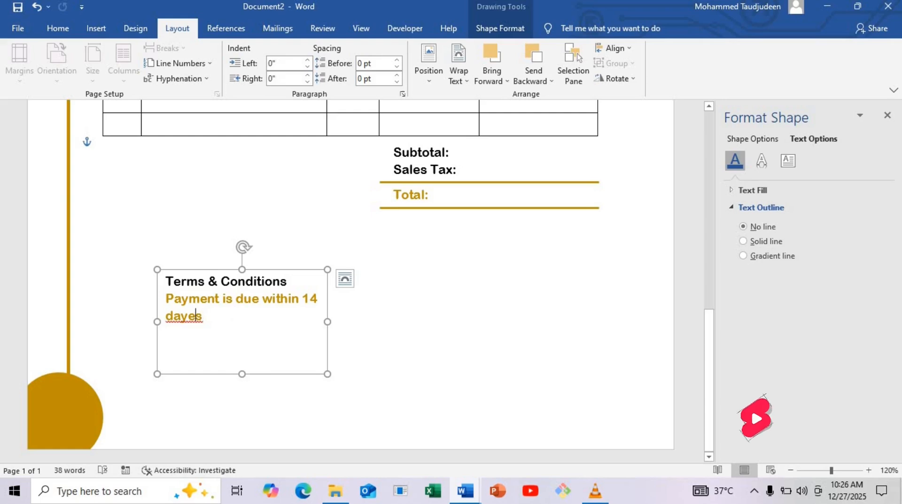
pyautogui.press('BackSpace')
# - Color the payment sentence black and the "Terms & Conditions" heading dark gold
pyautogui.moveTo(186, 368); pyautogui.dragTo(167, 299)
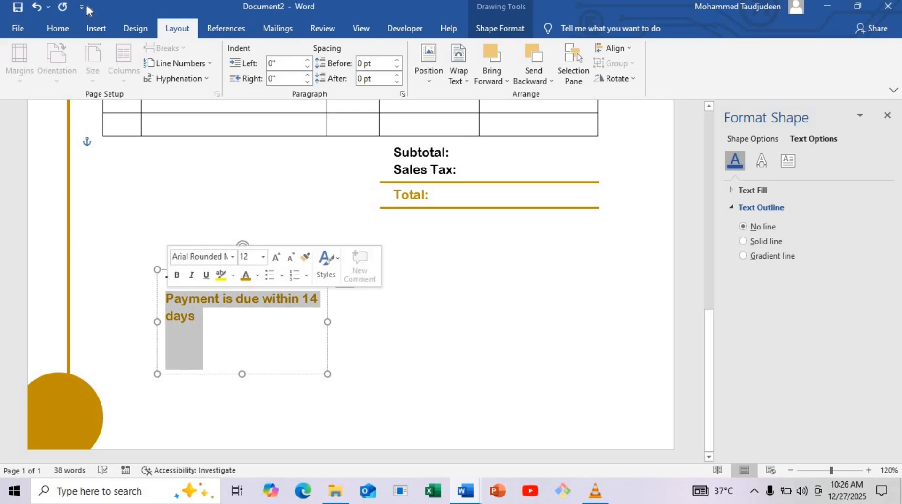
pyautogui.click(58, 28)
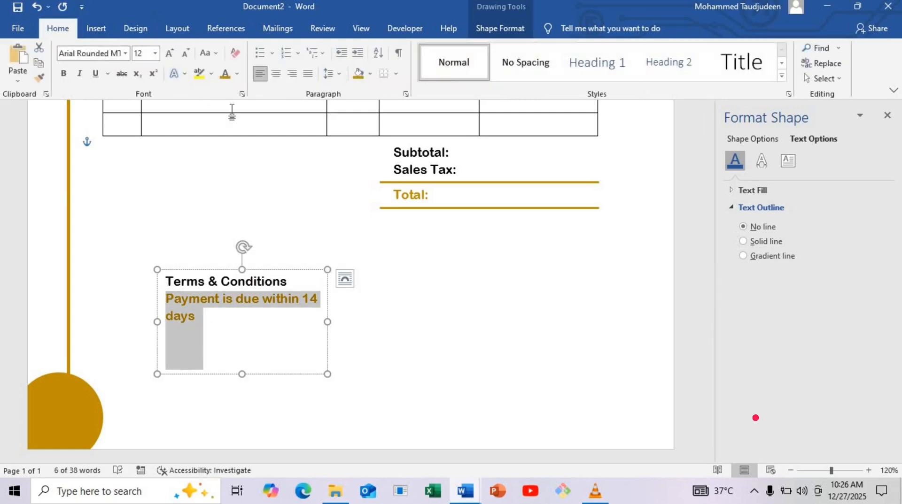
pyautogui.click(237, 73)
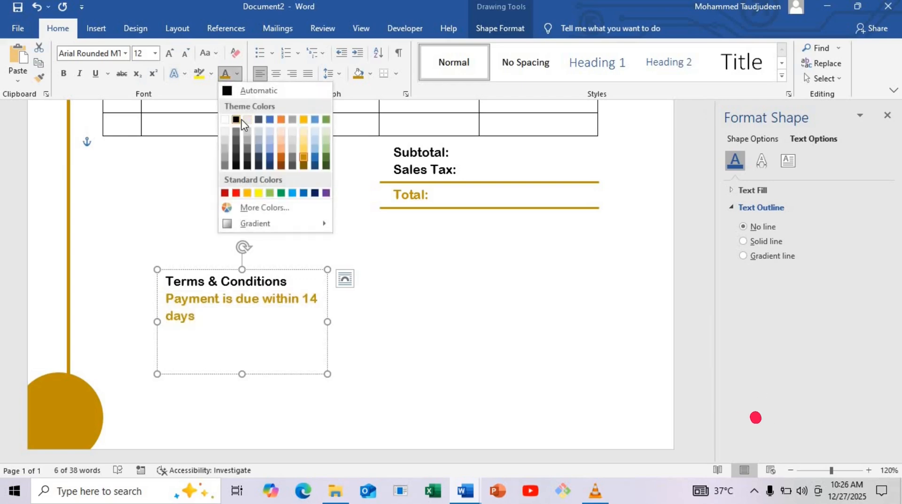
pyautogui.click(240, 120)
pyautogui.moveTo(296, 282); pyautogui.dragTo(165, 282)
pyautogui.click(238, 74)
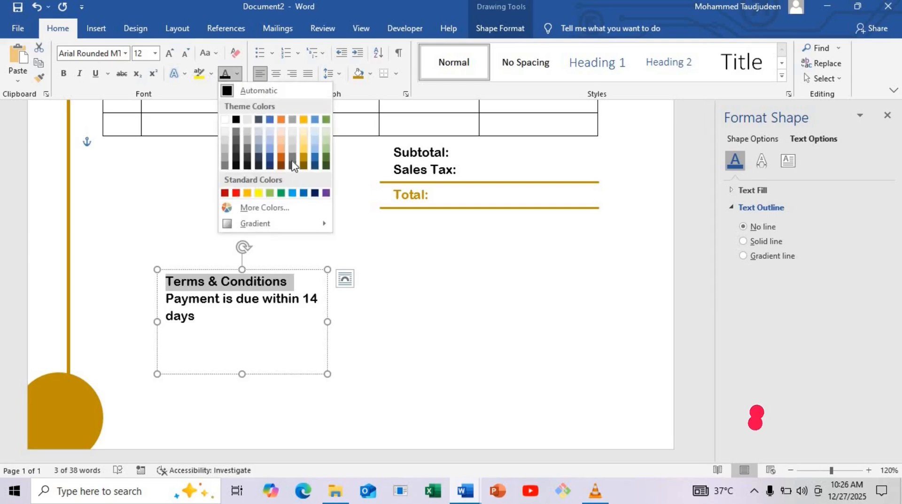
pyautogui.click(304, 157)
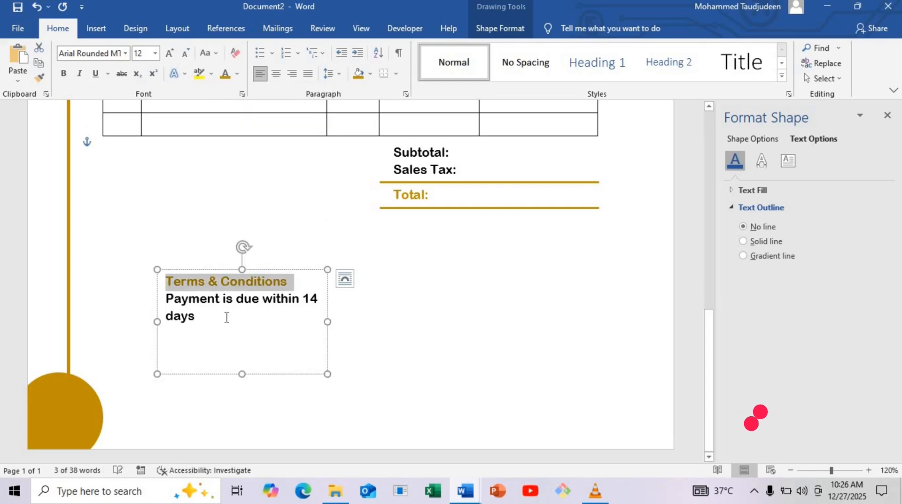
# - Set the font of the payment sentence to Bahnschrift SemiBold
pyautogui.moveTo(227, 316); pyautogui.dragTo(165, 299)
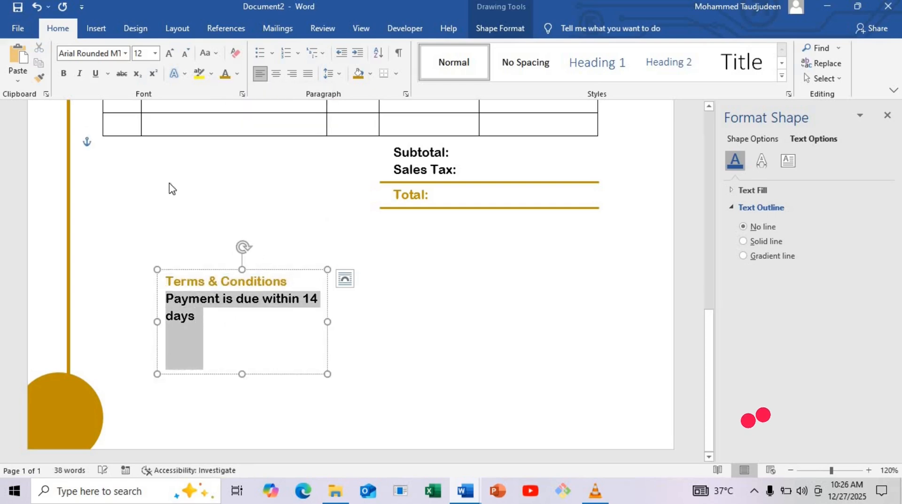
pyautogui.click(125, 53)
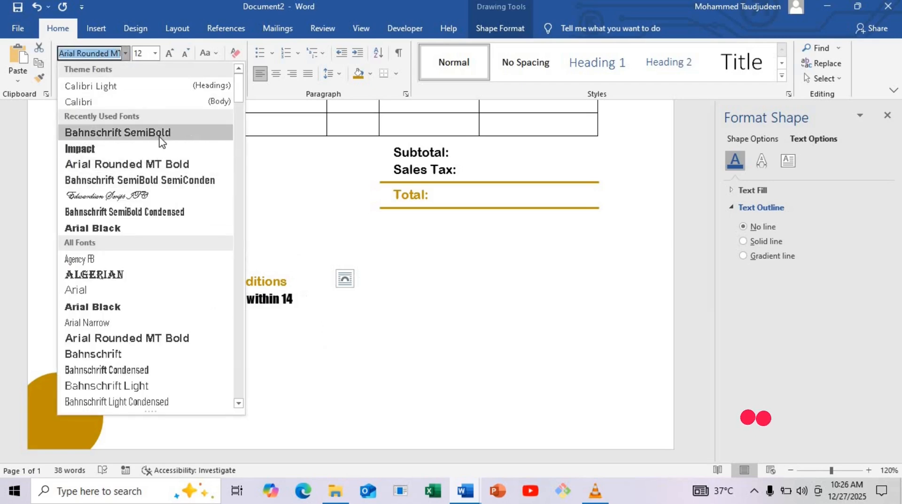
pyautogui.click(118, 133)
# - Widen the terms box so the payment sentence fits on one line, and move the box up closer to the table
pyautogui.click(324, 320)
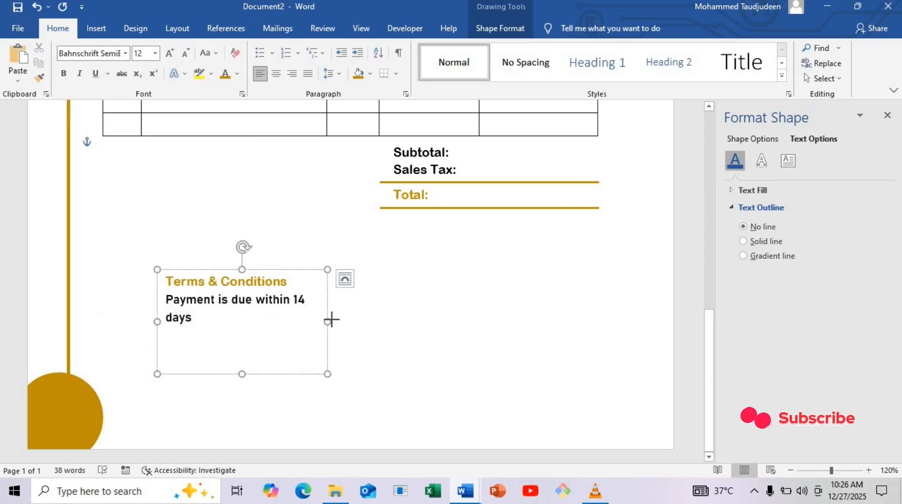
pyautogui.moveTo(330, 319); pyautogui.dragTo(347, 320)
pyautogui.moveTo(261, 375); pyautogui.dragTo(274, 325)
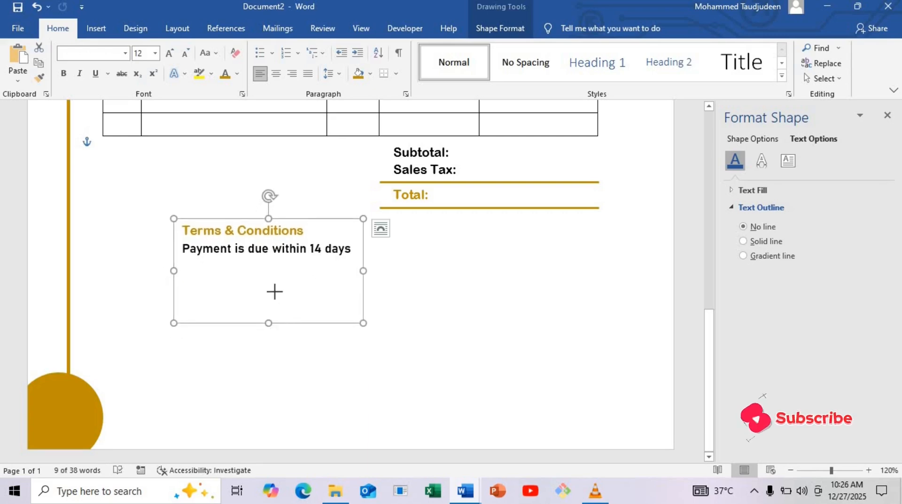
# - Align the terms box with the table's left edge lower on the page, and place a copy of it below, nearer the page centre
pyautogui.click(232, 268)
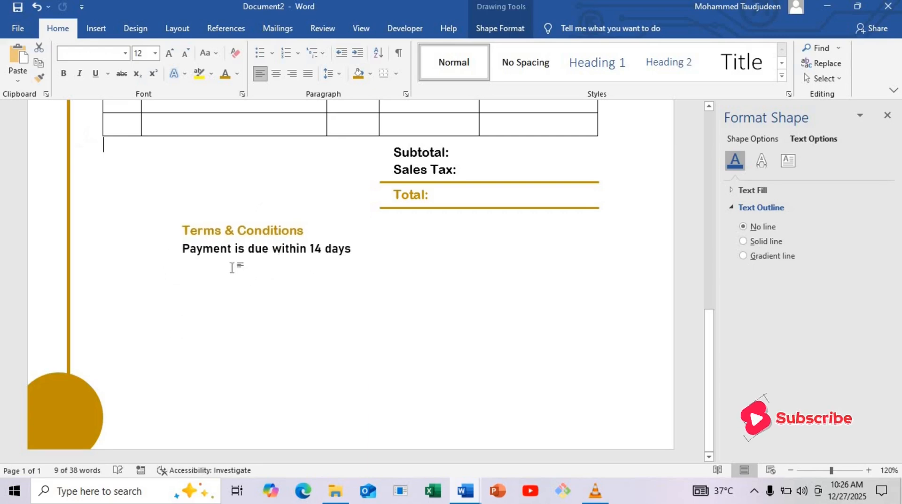
pyautogui.click(237, 260)
pyautogui.moveTo(237, 261); pyautogui.dragTo(322, 353)
pyautogui.click(325, 365)
# - Replace the text in the copied terms box with "Thank you for doing Business with us"
pyautogui.hotkey('ctrl', 'a')
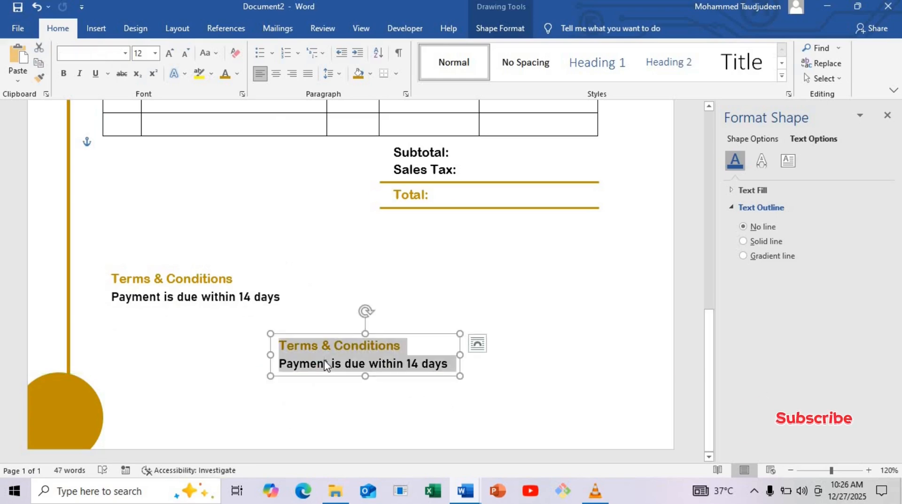
pyautogui.write('TH')
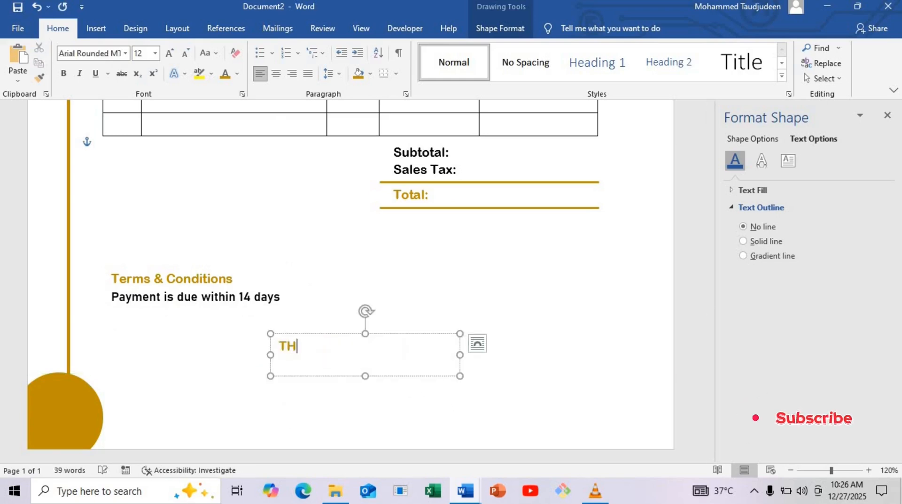
pyautogui.press('BackSpace')
pyautogui.press('BackSpace')
pyautogui.write('hanks')
pyautogui.press('BackSpace')
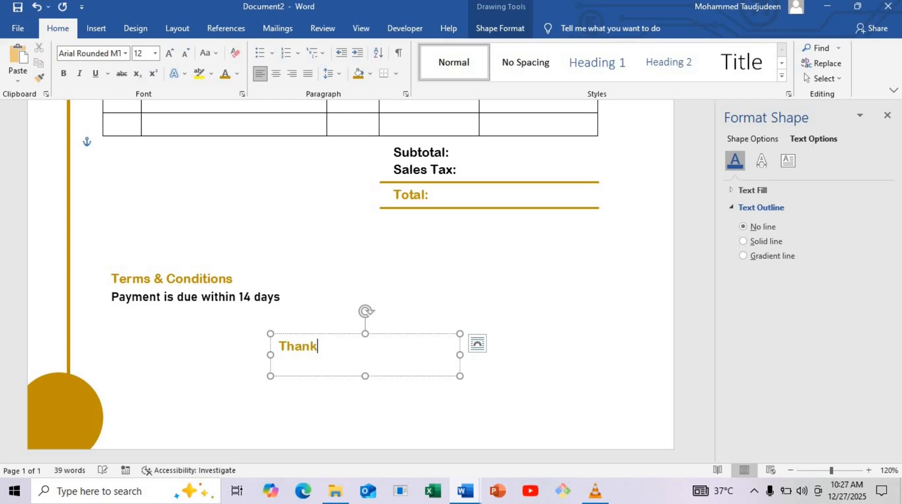
pyautogui.write('you fopr')
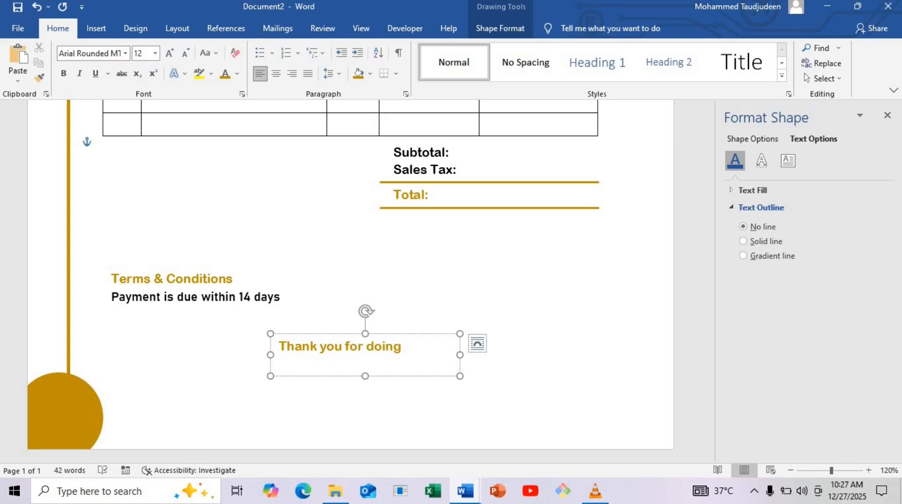
pyautogui.write('ess with us')
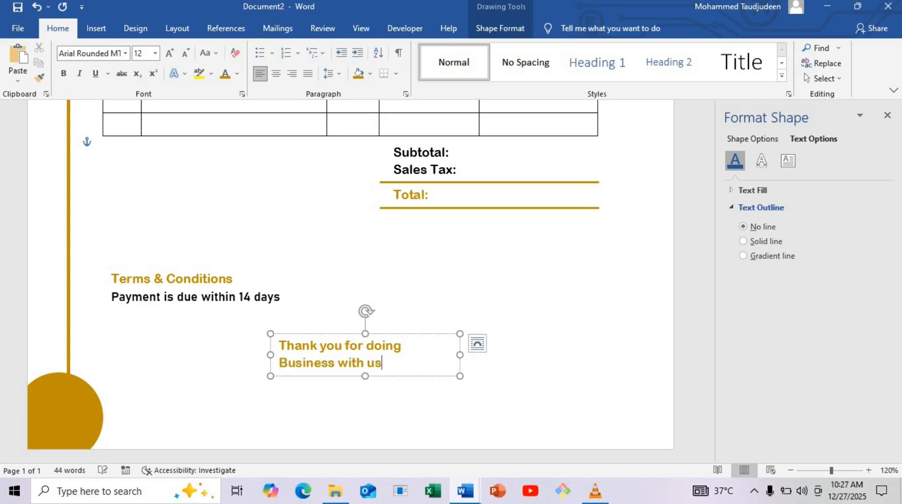
# - Capitalize each word of the thank-you message except "for" and "with", which stay lowercase
pyautogui.hotkey('ctrl', 'a')
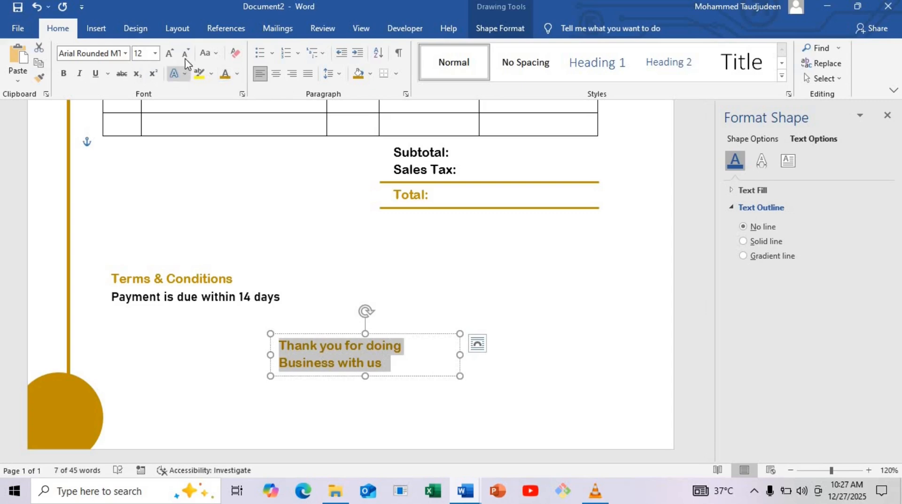
pyautogui.click(209, 52)
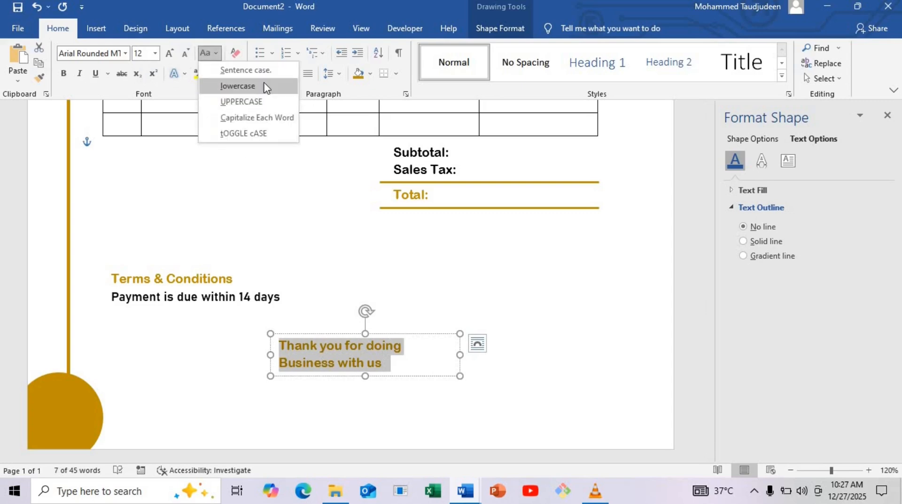
pyautogui.click(261, 117)
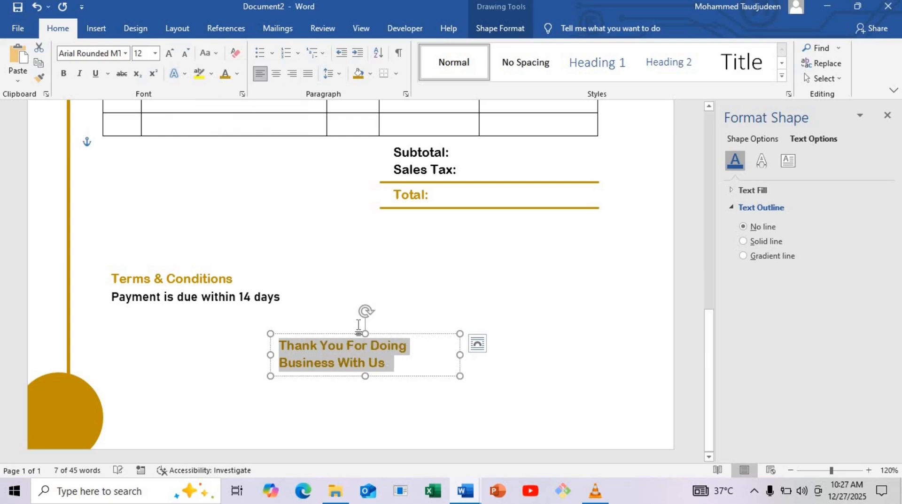
pyautogui.click(355, 363)
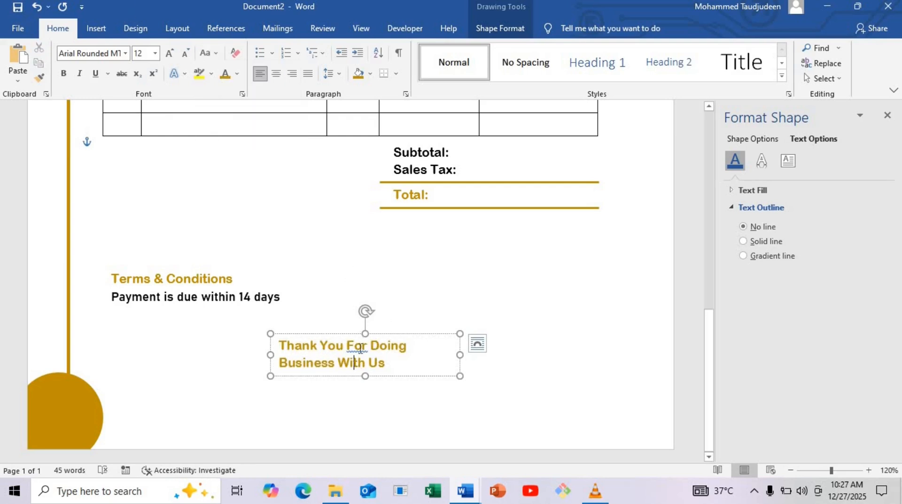
pyautogui.press('BackSpace')
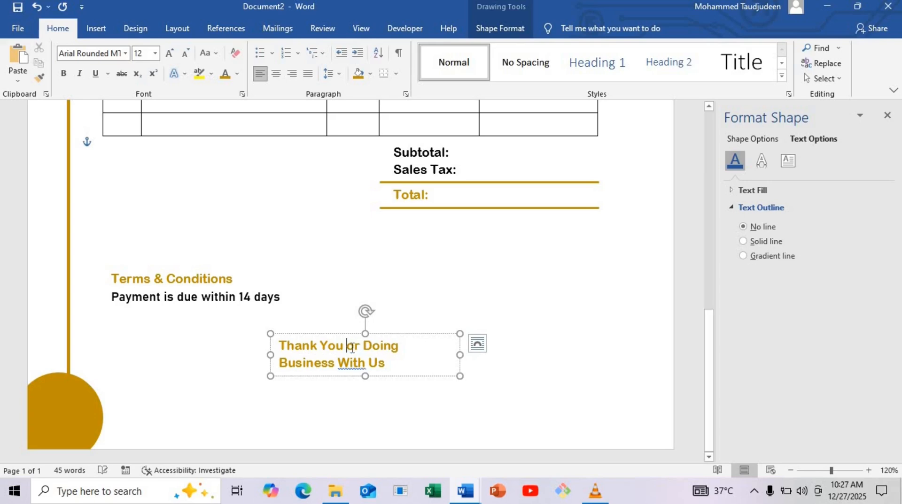
pyautogui.write('f')
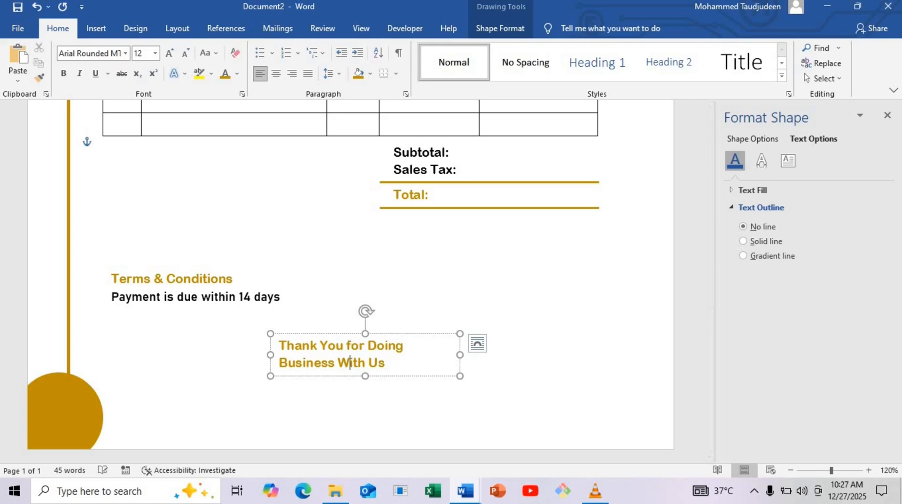
pyautogui.press('BackSpace')
pyautogui.write('w')
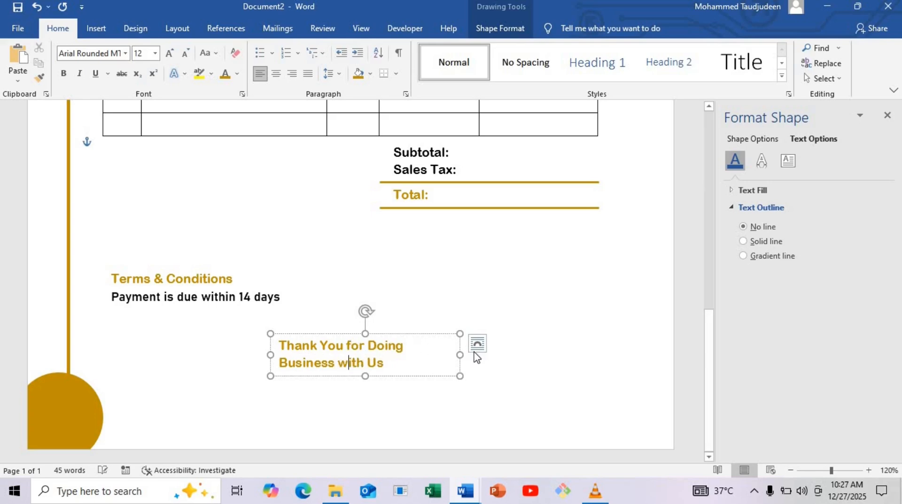
# - Center the thank-you message in its box and color it black
pyautogui.hotkey('ctrl', 'a')
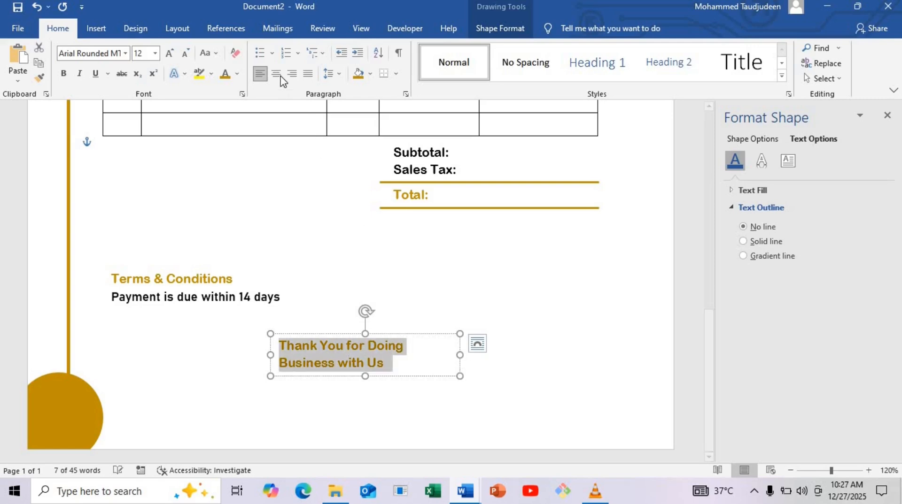
pyautogui.click(276, 73)
pyautogui.click(236, 73)
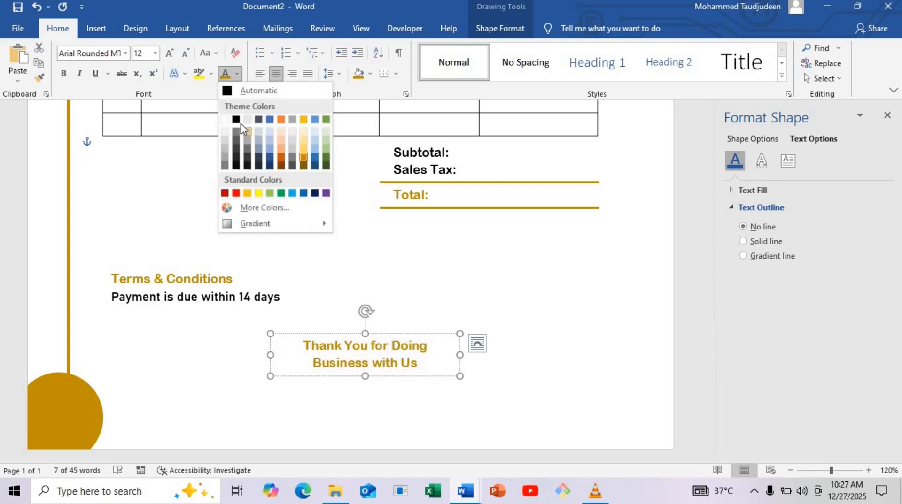
pyautogui.press('Escape')
# - Set the thank-you message in Bahnschrift SemiBold and make it italic
pyautogui.click(94, 53)
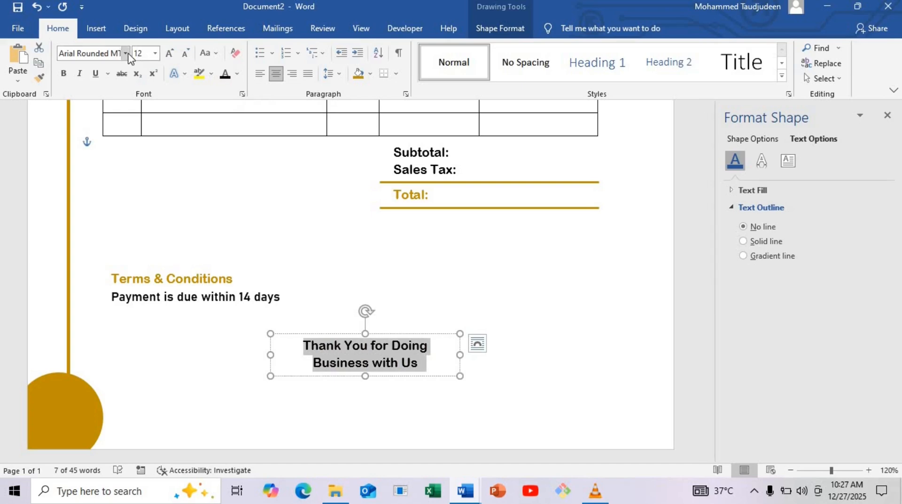
pyautogui.click(125, 53)
pyautogui.click(158, 133)
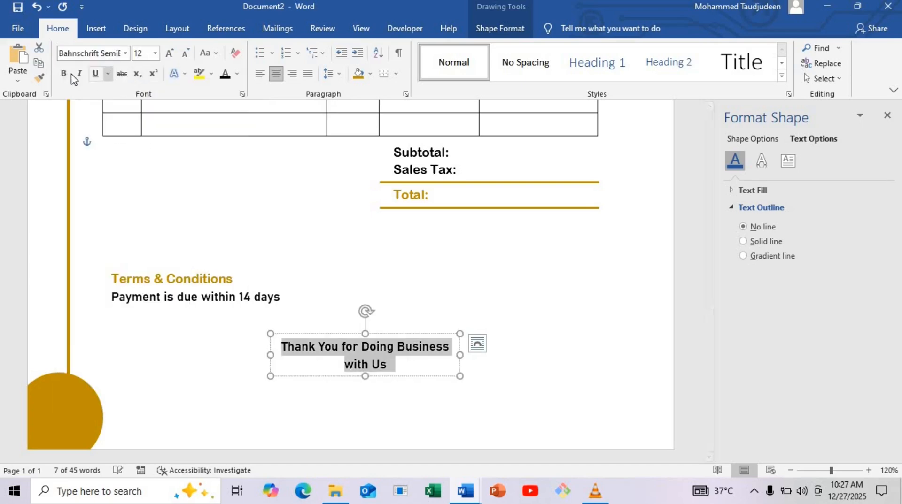
pyautogui.hotkey('ctrl', 'i')
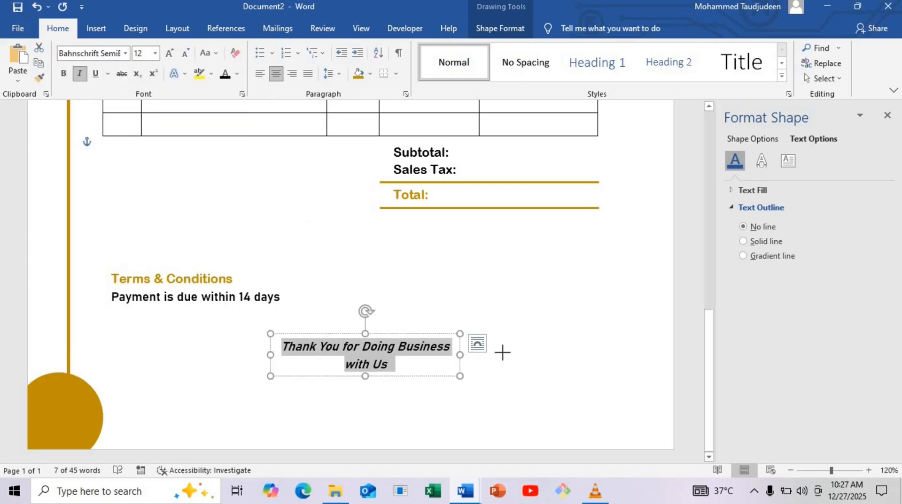
# - Widen the thank-you box so the message fits on one line, and center the box near the foot of the page
pyautogui.moveTo(502, 352); pyautogui.dragTo(513, 352)
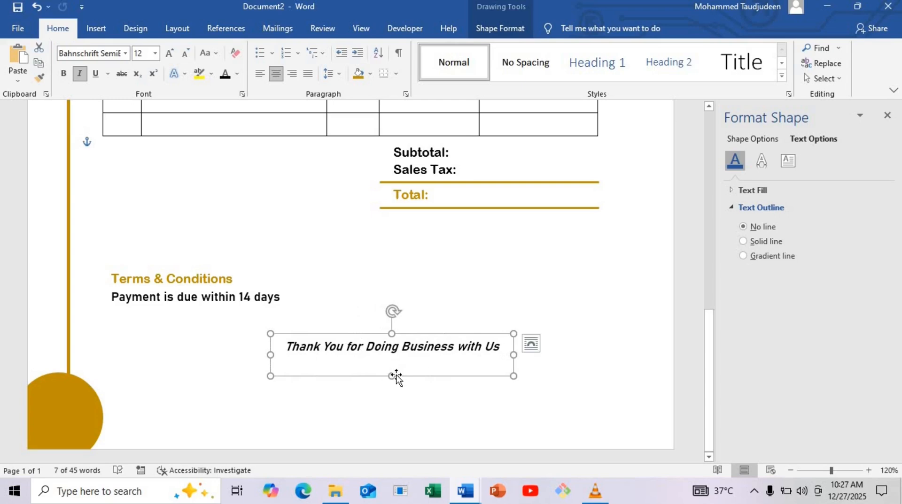
pyautogui.moveTo(392, 365); pyautogui.dragTo(377, 382)
# - Move the Terms & Conditions box slightly lower, keeping it aligned with the table's left edge
pyautogui.click(142, 298)
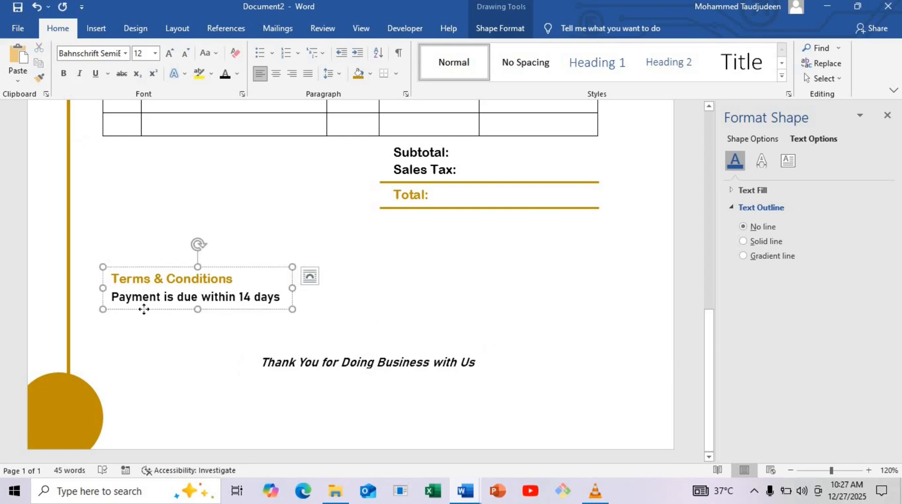
pyautogui.click(144, 309)
pyautogui.moveTo(144, 310); pyautogui.dragTo(143, 315)
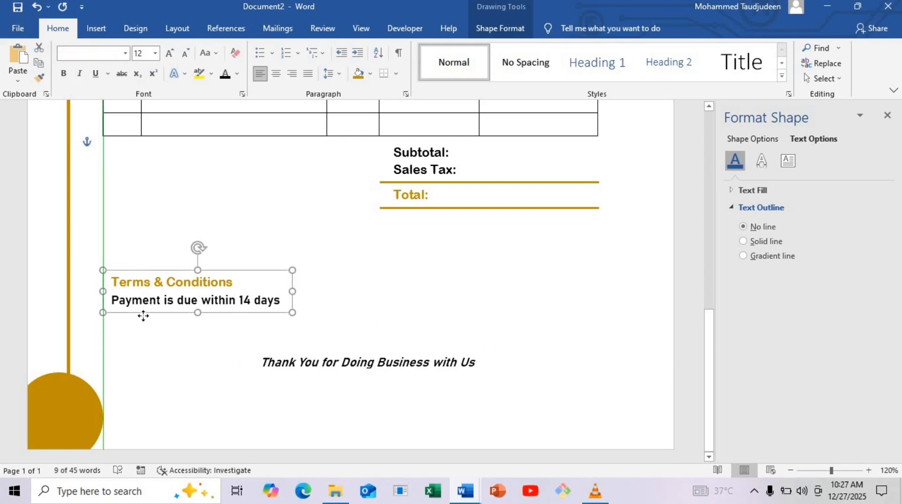
pyautogui.click(328, 281)
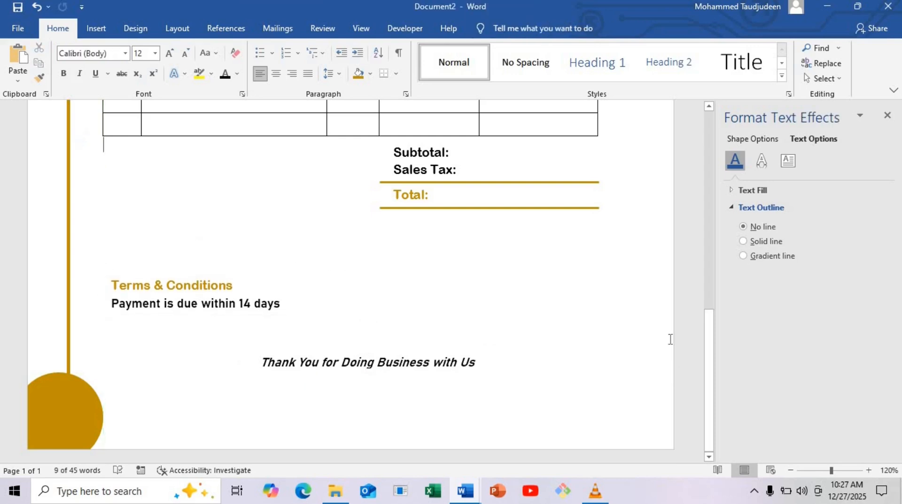
# - Zoom out to 90% and review the invoice layout from the header down to the closing message
pyautogui.click(791, 470)
pyautogui.click(790, 471)
pyautogui.click(790, 471)
pyautogui.scroll(3, 448, 286)
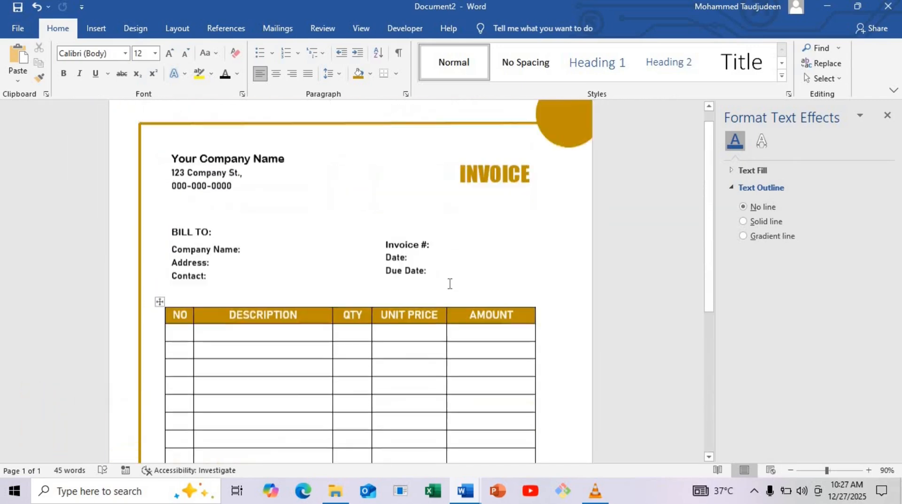
pyautogui.scroll(1, 449, 283)
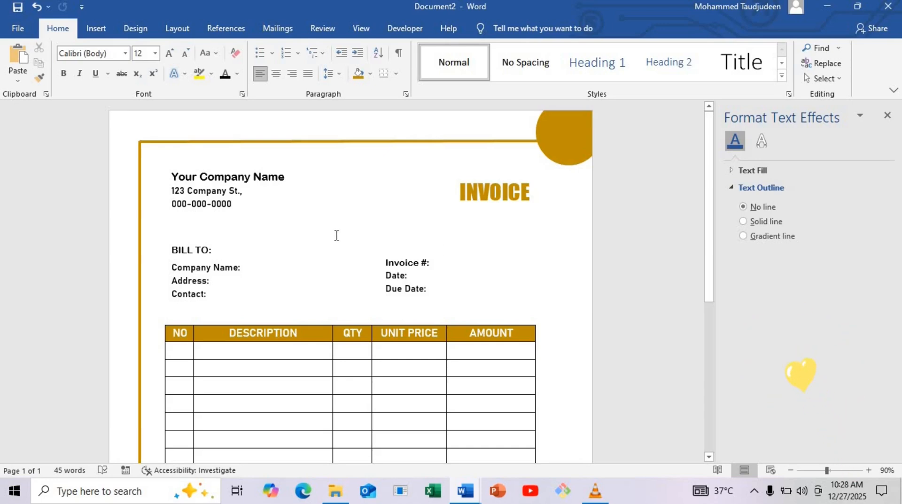
pyautogui.scroll(-6, 335, 234)
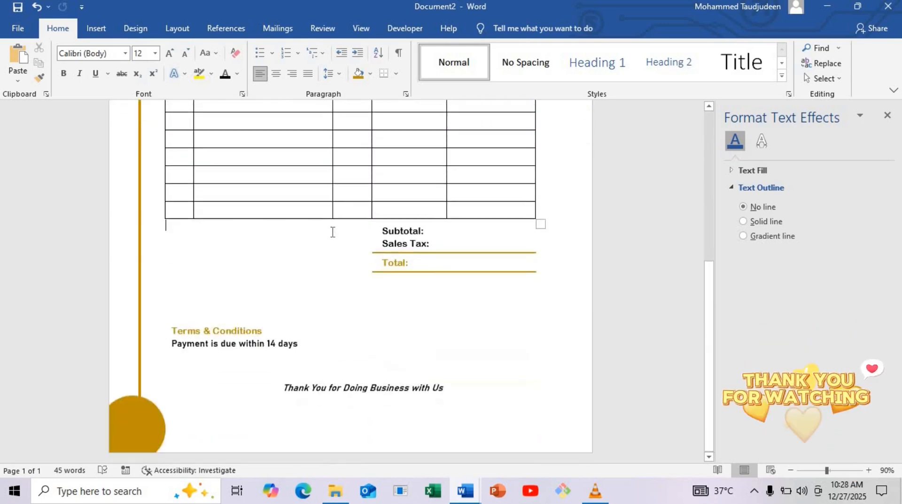